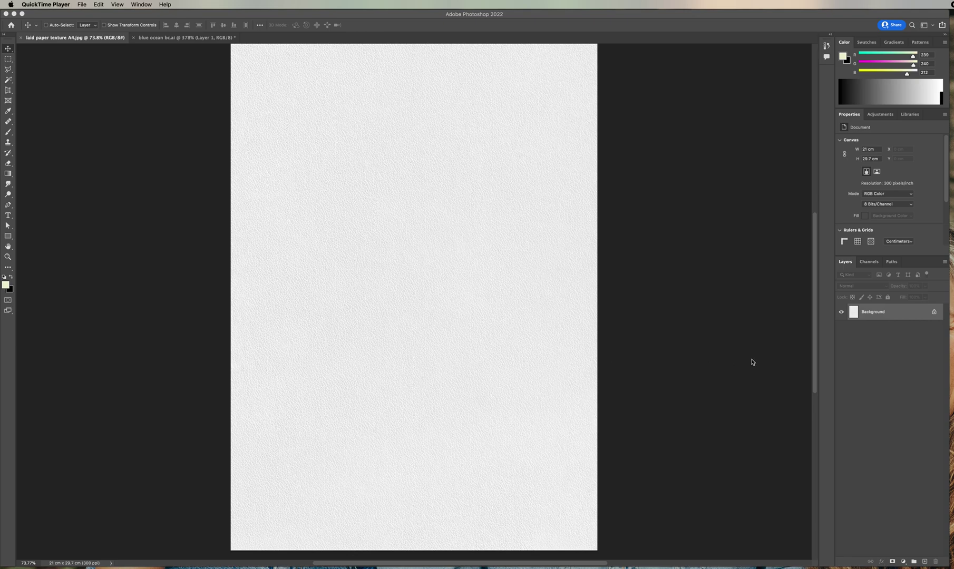
- Select the entire canvas of the laid paper texture A4.jpg document
click(196, 341)
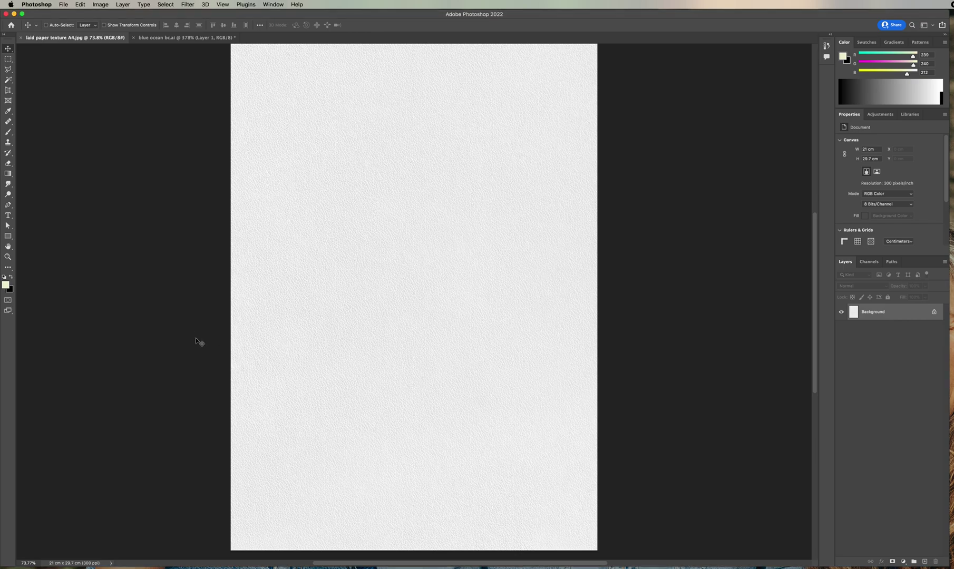
key(super+minus)
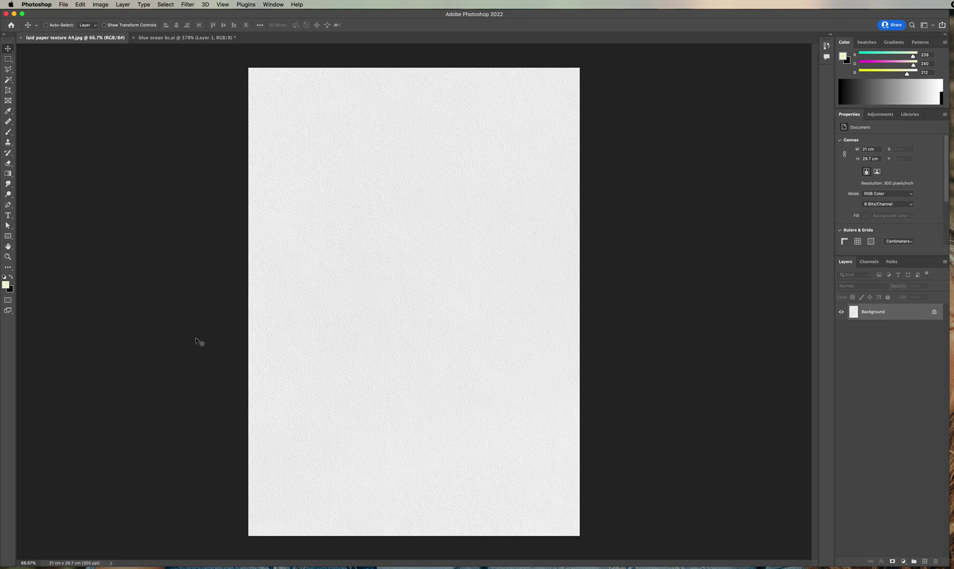
key(super+a)
- Try filling the selected paper texture with the foreground color in Color blending mode at 100% opacity, and undo the fill
click(79, 4)
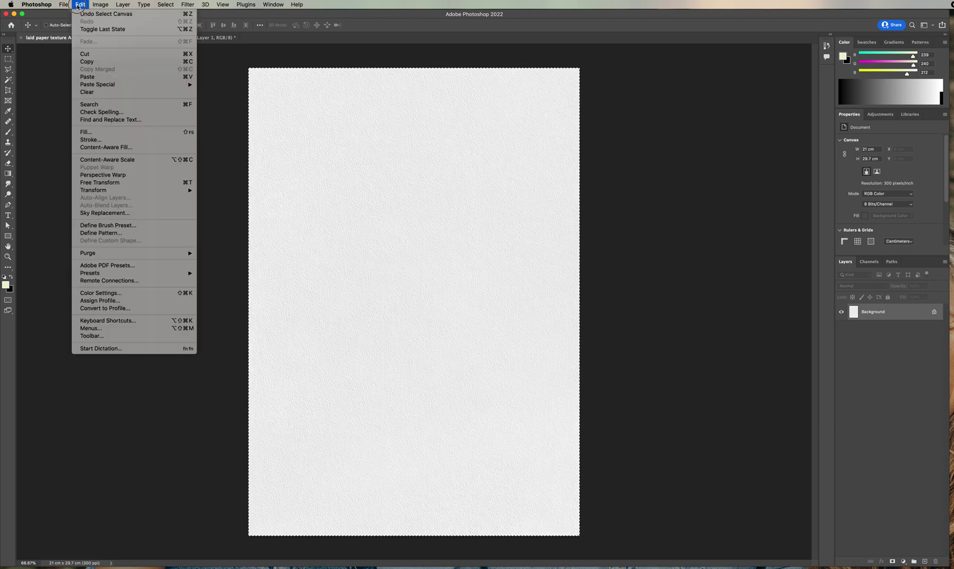
click(94, 131)
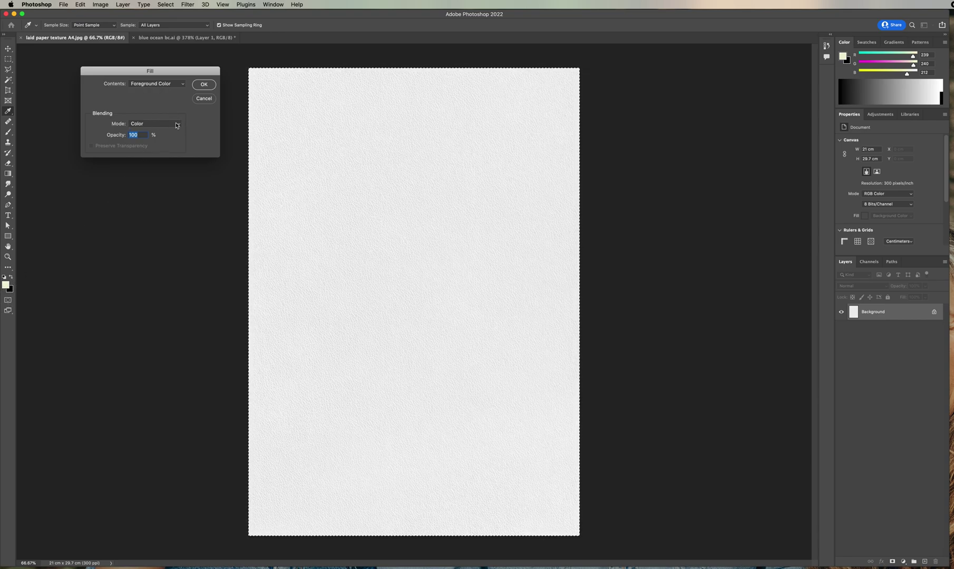
click(201, 85)
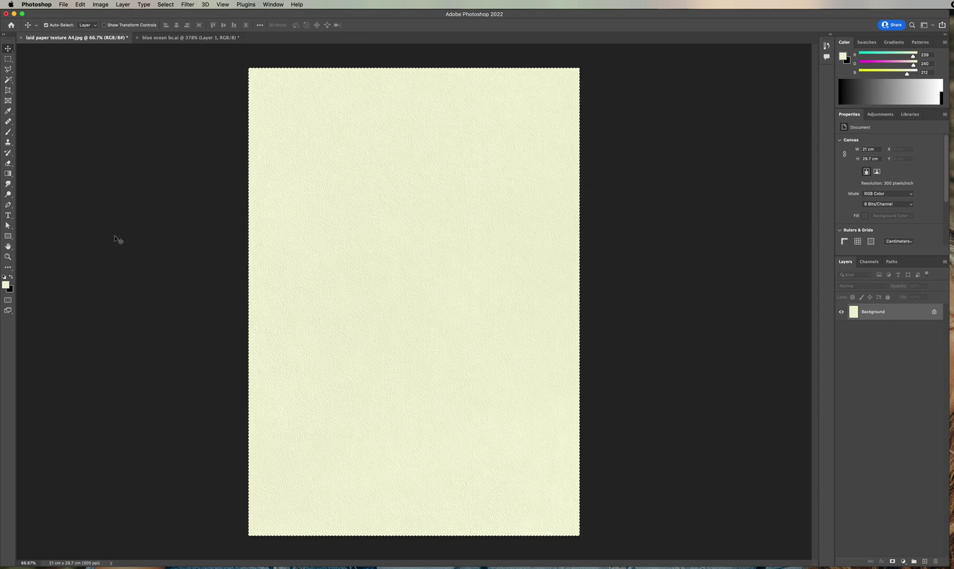
key(super+z)
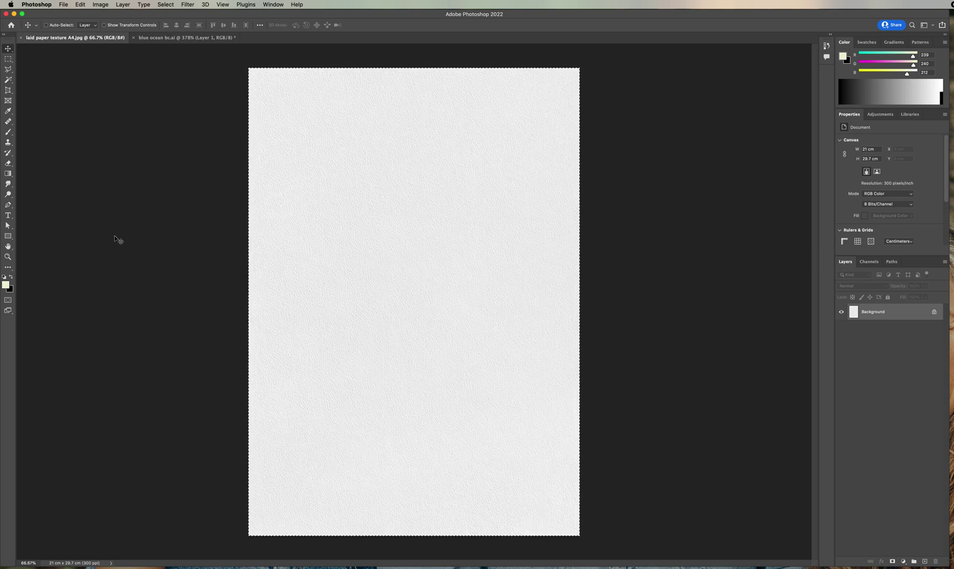
- Open the recent file letterhead A4.ai, importing its page at 210 × 297 mm and 300 pixels/inch in RGB Color
click(63, 5)
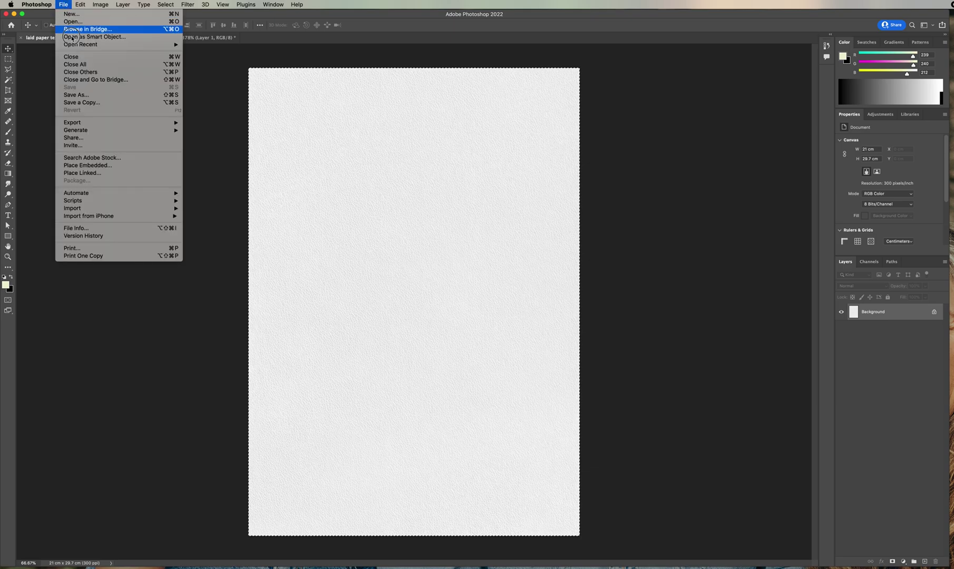
mouse_move(134, 45)
click(204, 47)
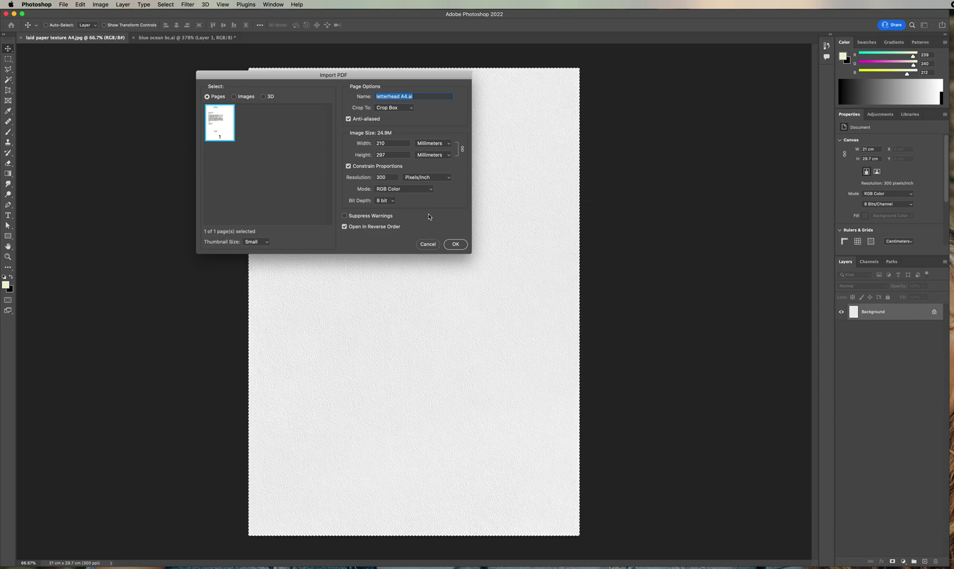
click(455, 245)
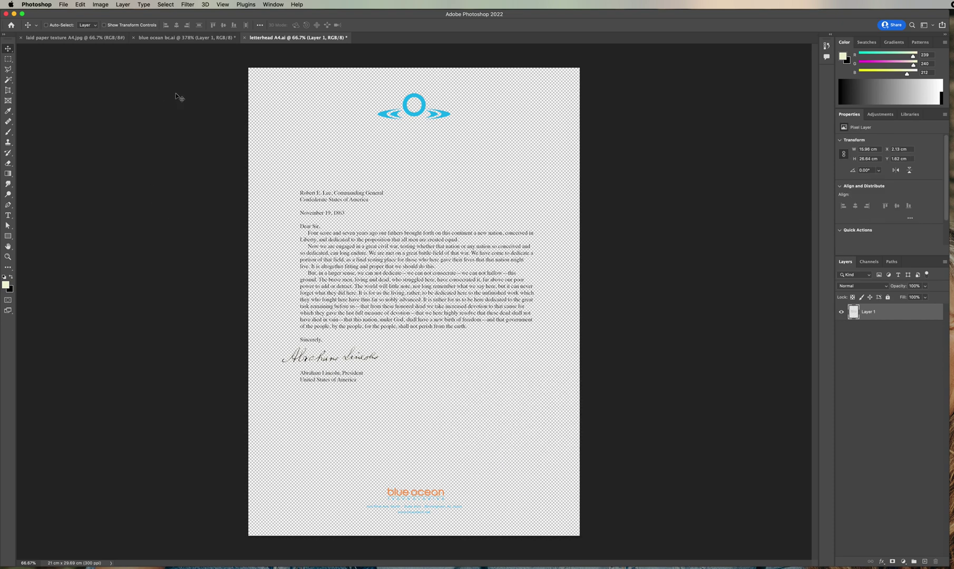
- Return to the laid paper texture A4.jpg document and check its image dimensions and resolution
click(76, 39)
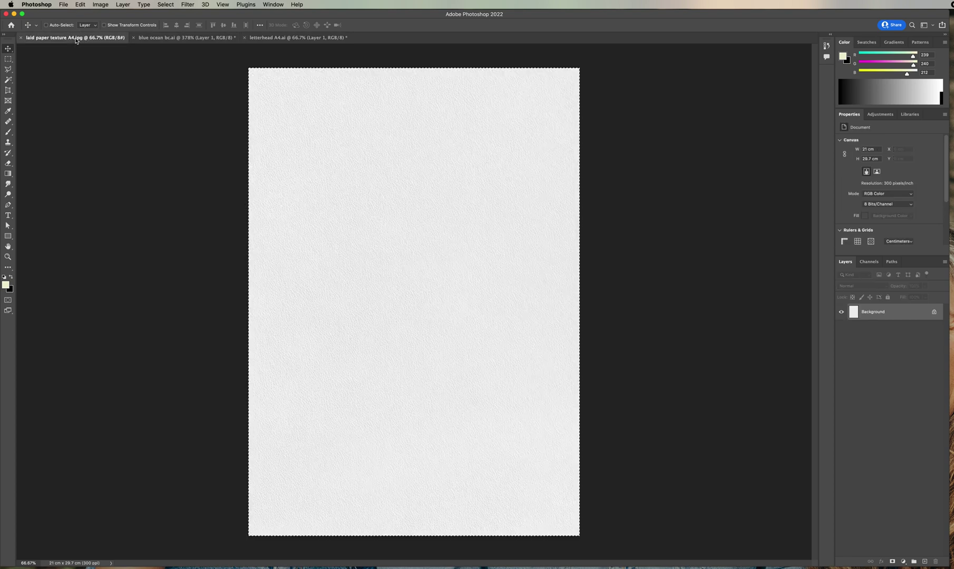
click(100, 4)
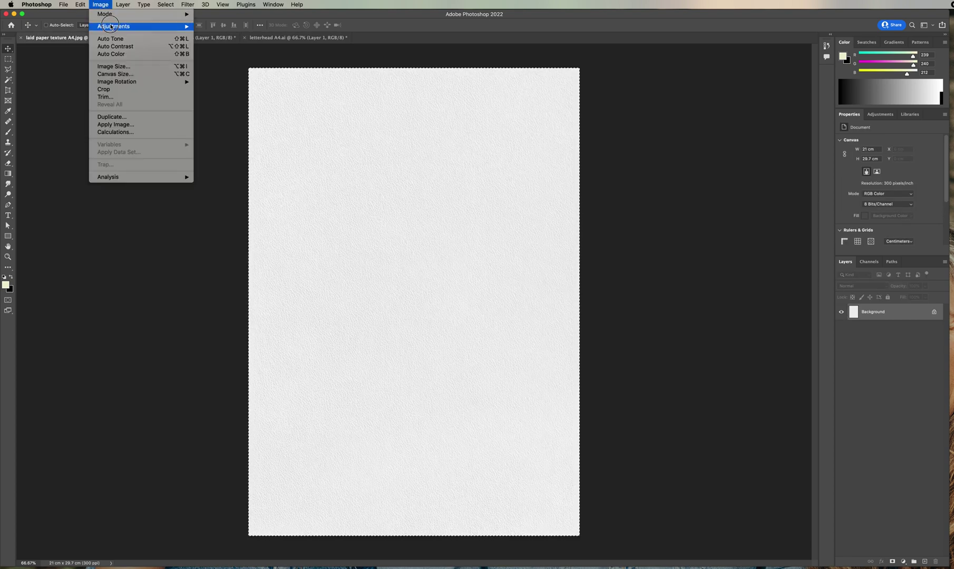
click(121, 67)
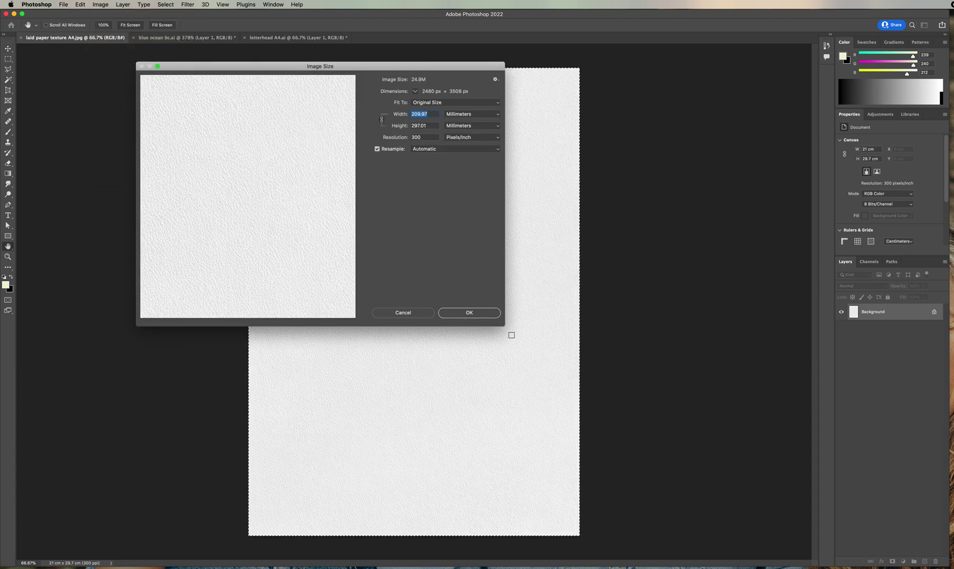
click(469, 313)
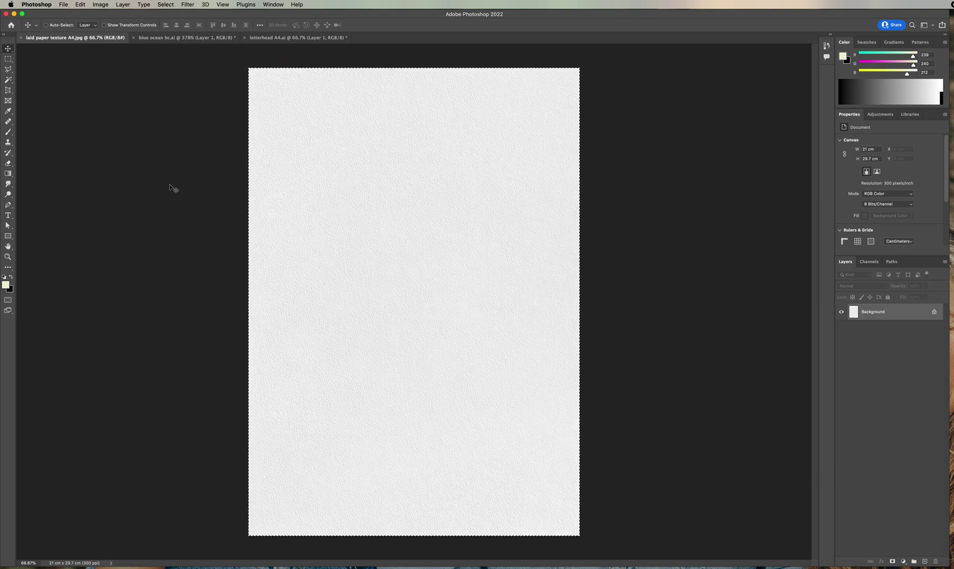
- Copy the selected paper texture and paste it into the letterhead A4.ai document
key(super)
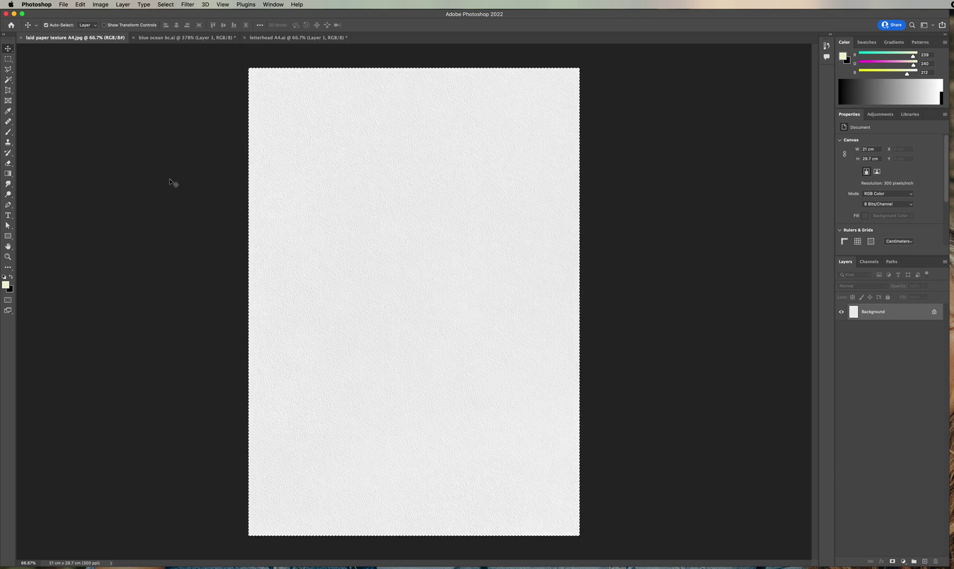
key(super+c)
click(287, 39)
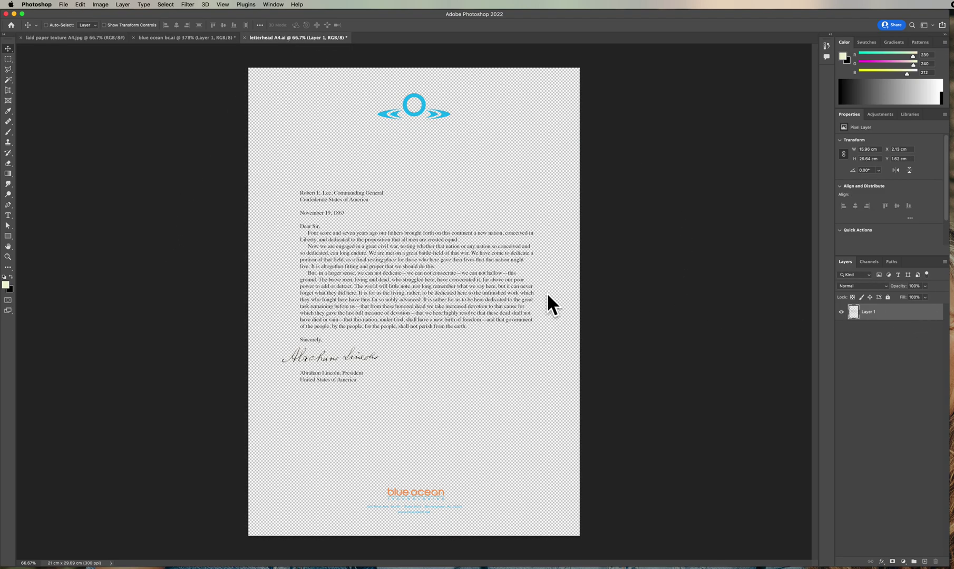
key(super)
key(super+v)
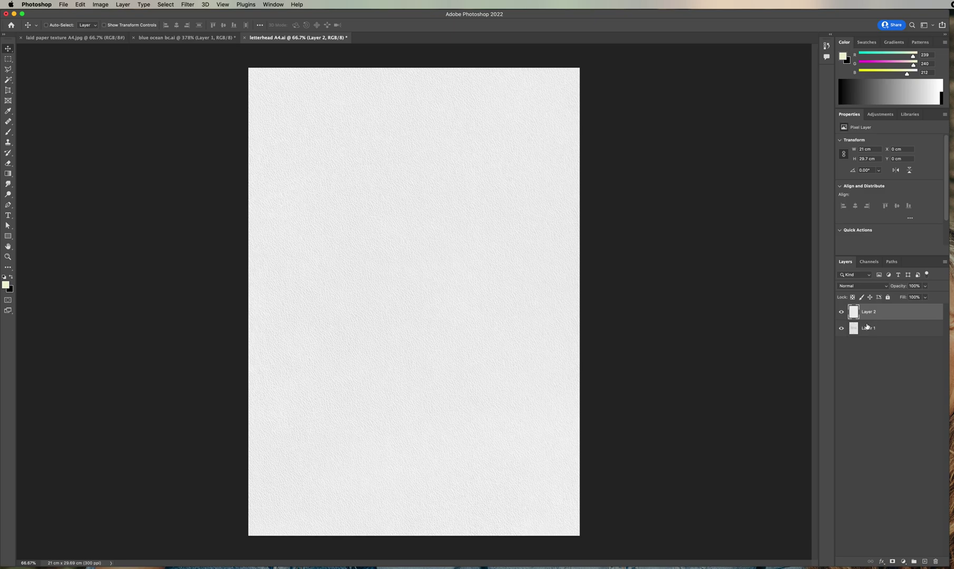
- Move the pasted paper texture layer below the letterhead artwork layer and flatten the image
drag(895, 312, 895, 338)
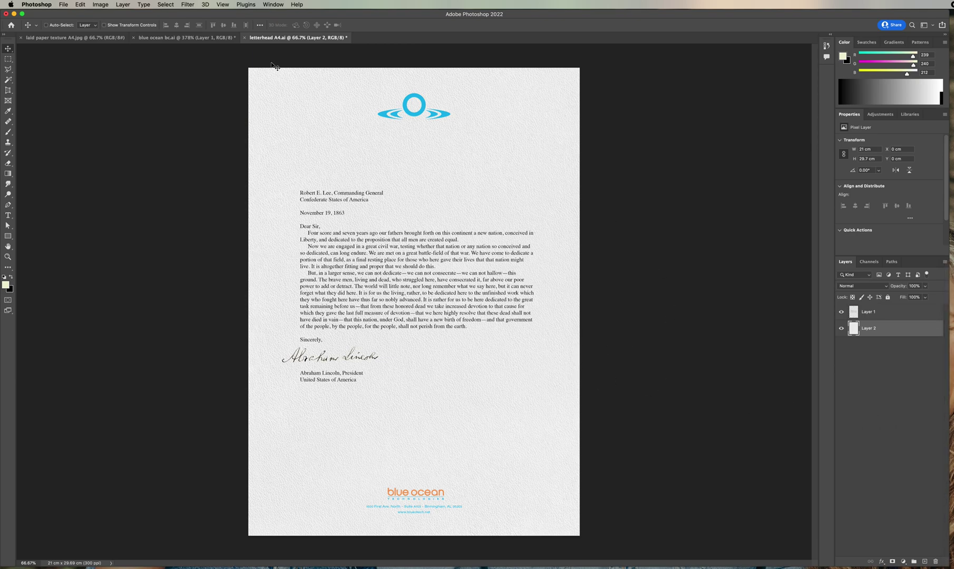
click(123, 5)
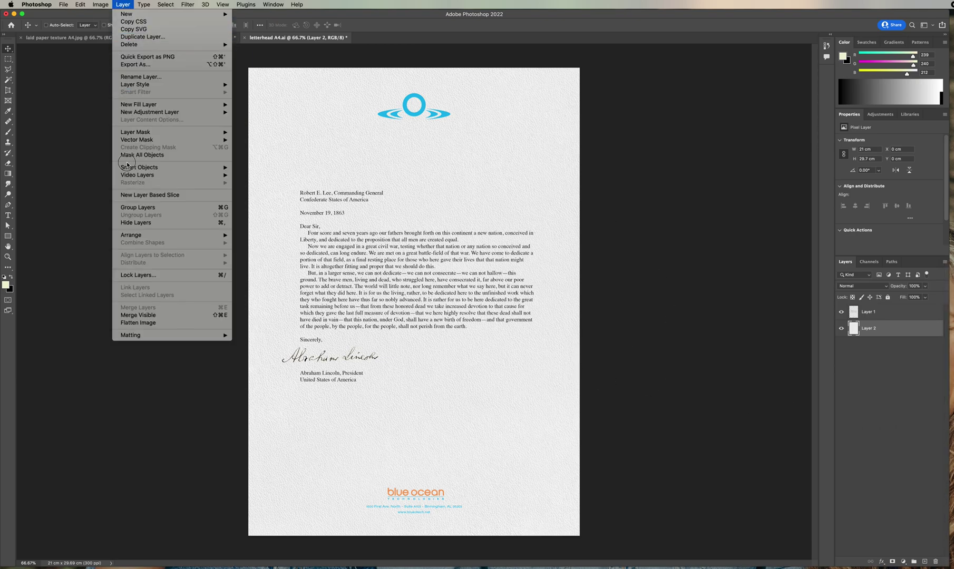
click(174, 326)
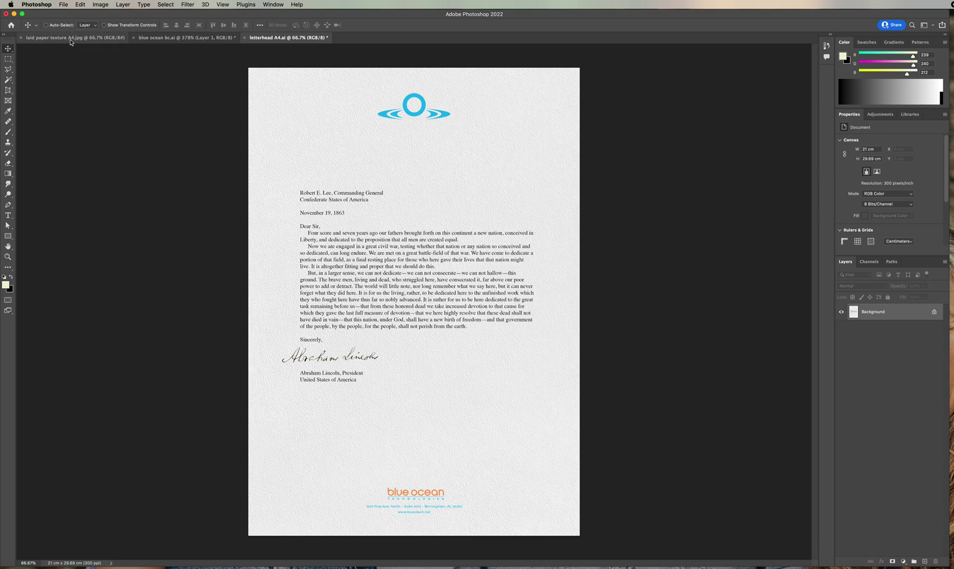
- Open the recent file Branding Identity MockUp Vol6 edit.psd
click(64, 5)
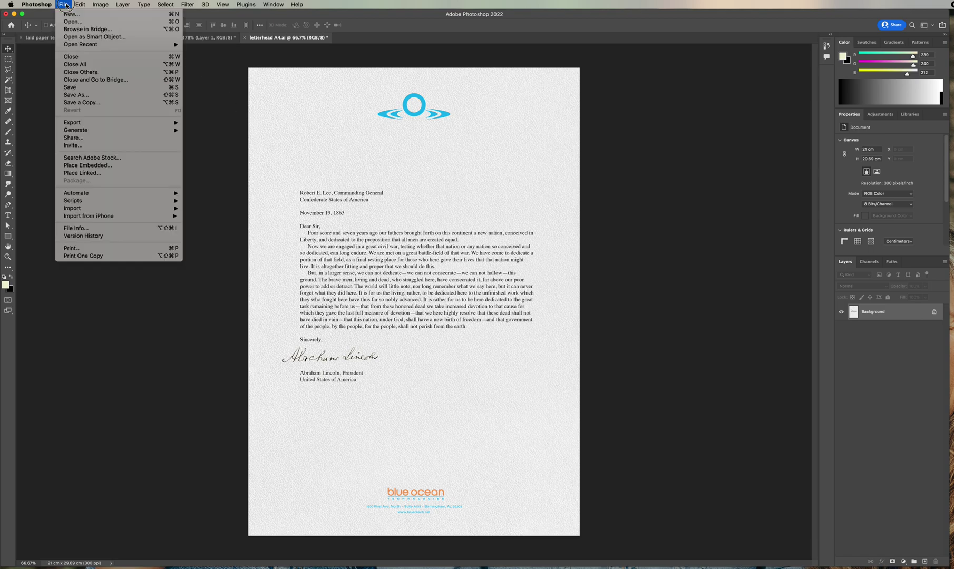
mouse_move(79, 44)
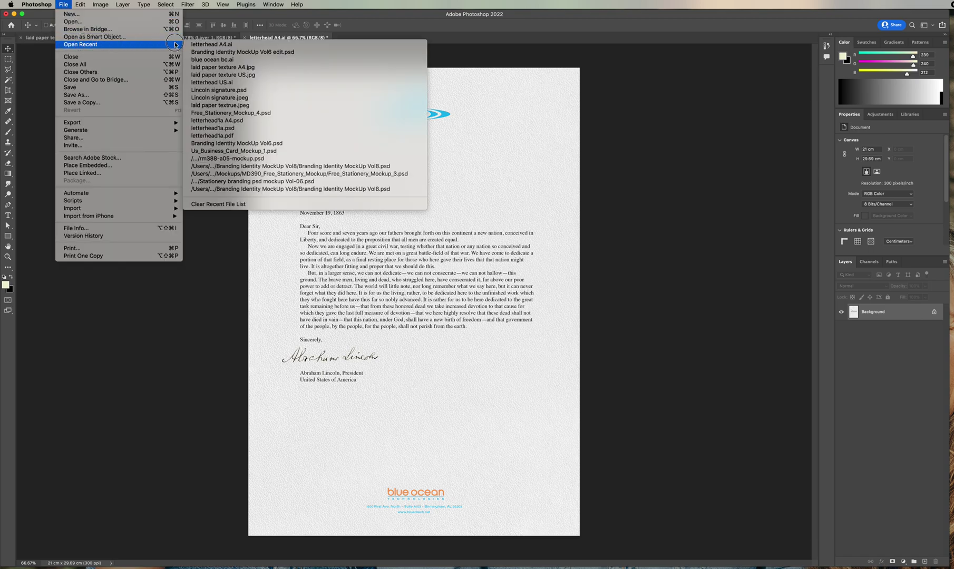
click(261, 52)
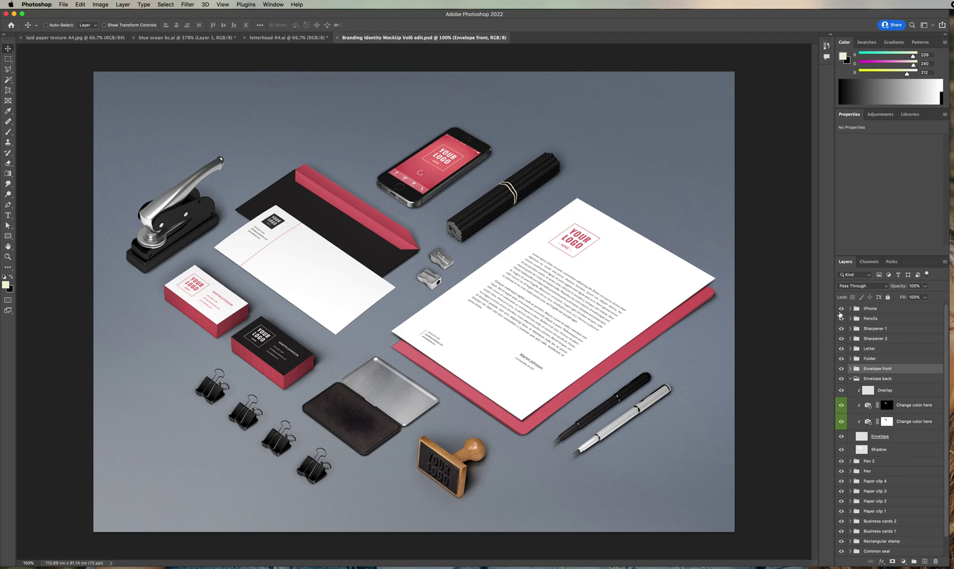
- Hide the iPhone, Pencils, both Sharpener, all four Paper clip, Rectangular stamp, Common seal and Inking pad groups
drag(841, 314, 842, 344)
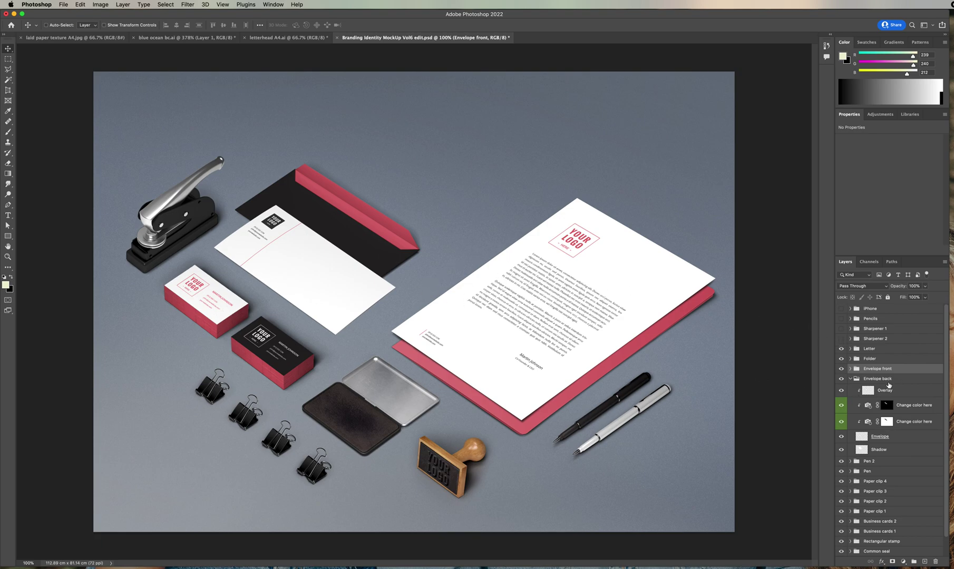
scroll(884, 441, down, 1)
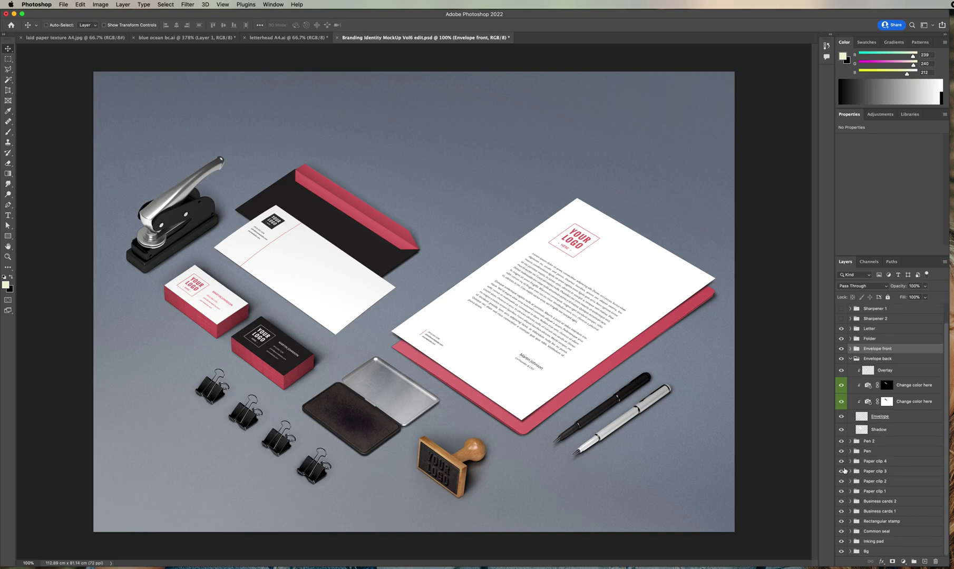
drag(841, 465, 843, 496)
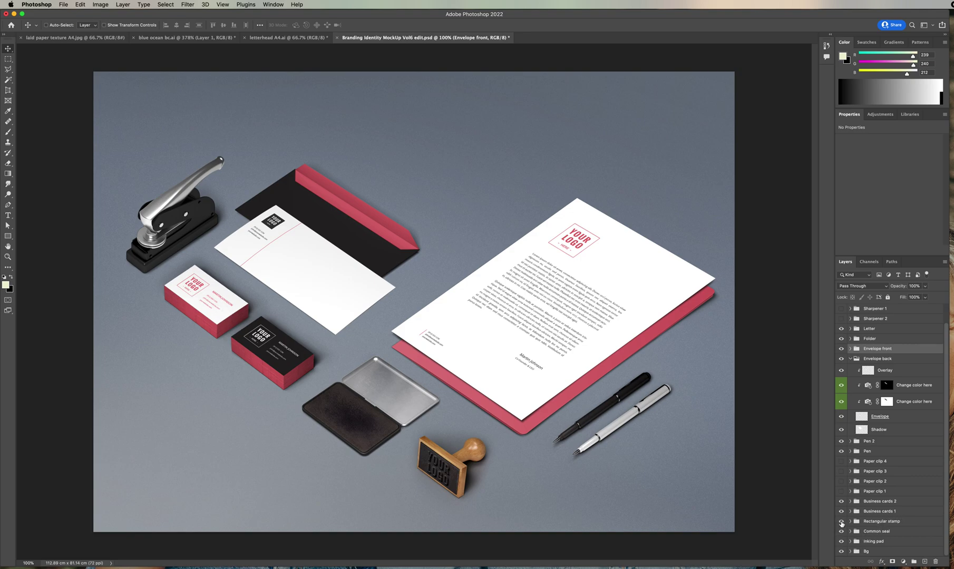
drag(841, 524, 841, 543)
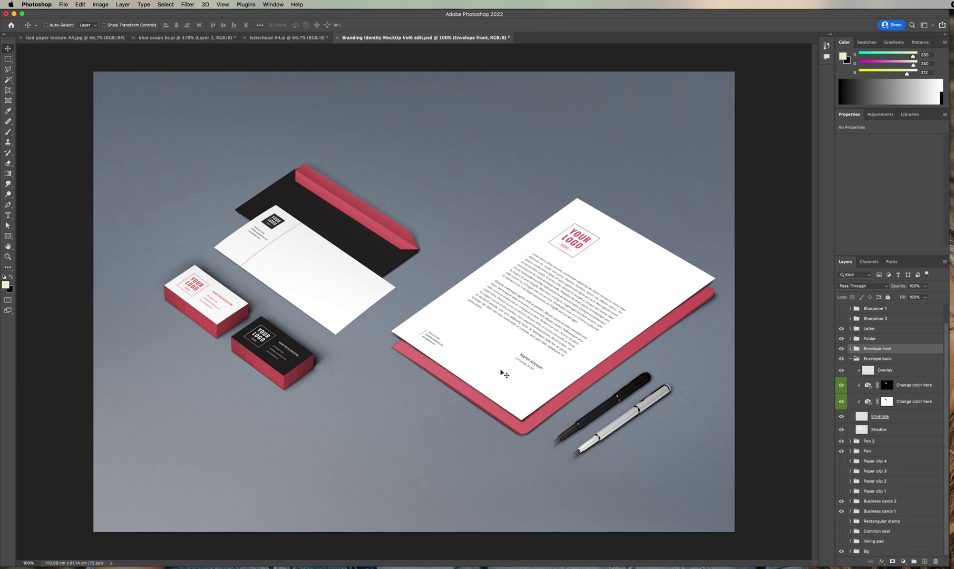
- Move the Envelope front and Envelope back groups together slightly upward and closer to the letter
scroll(902, 342, up, 2)
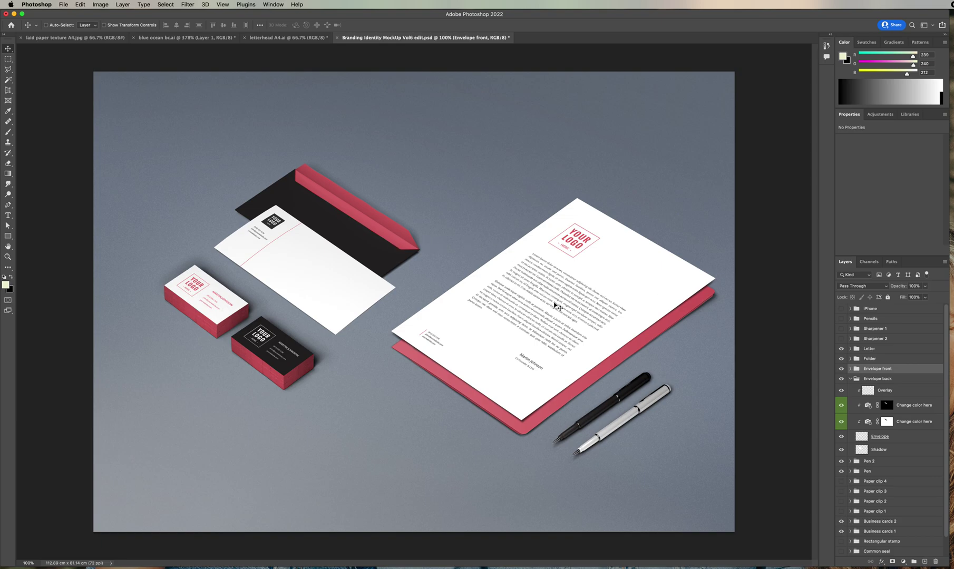
shift+click(902, 380)
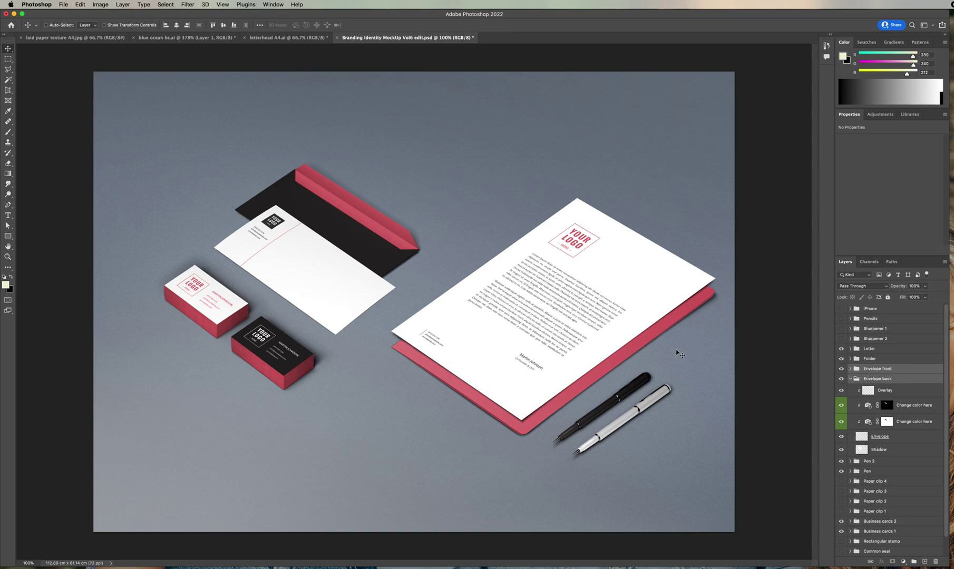
drag(346, 299, 379, 288)
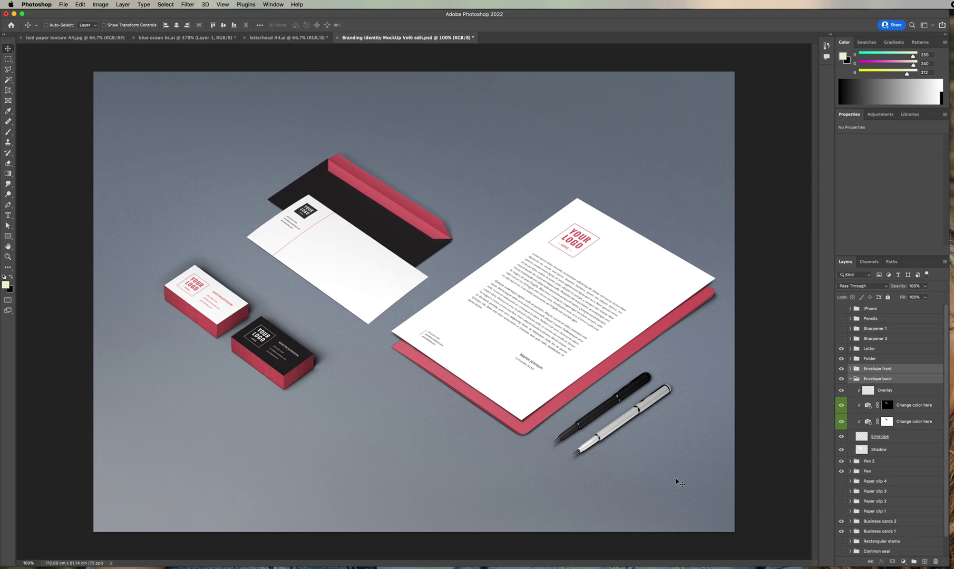
- Move both Business cards groups into the space above the envelopes and letter, and collapse the Envelope back group
scroll(907, 501, down, 2)
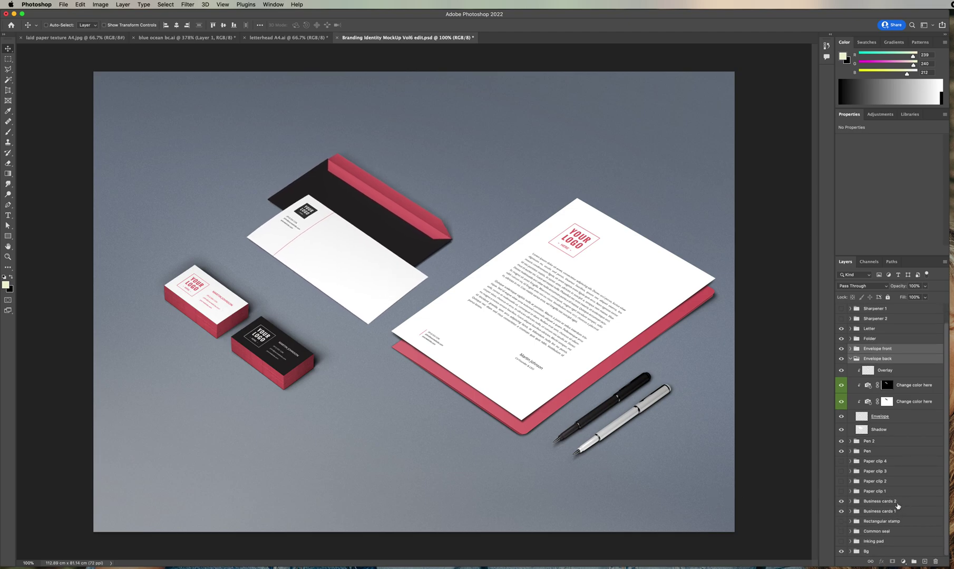
click(896, 503)
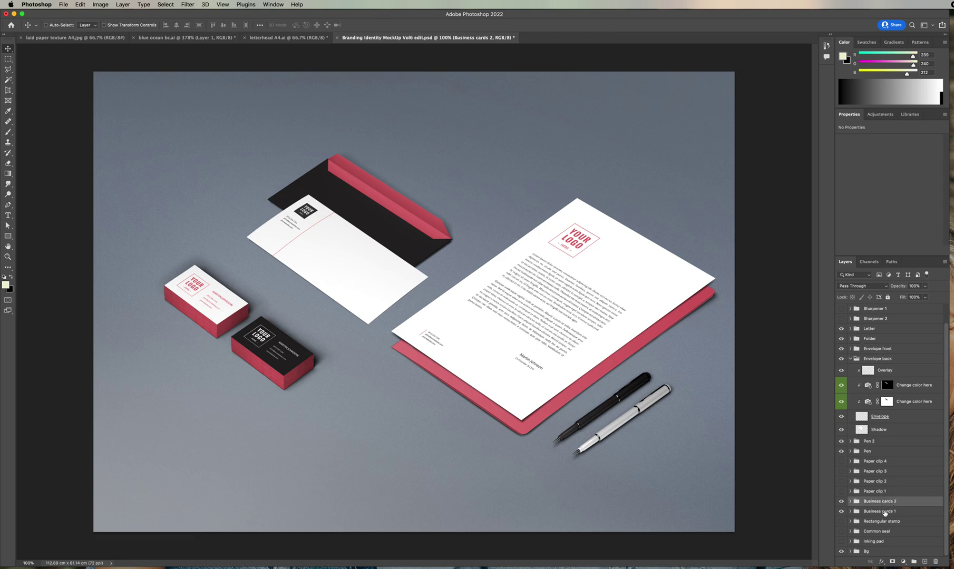
shift+click(885, 512)
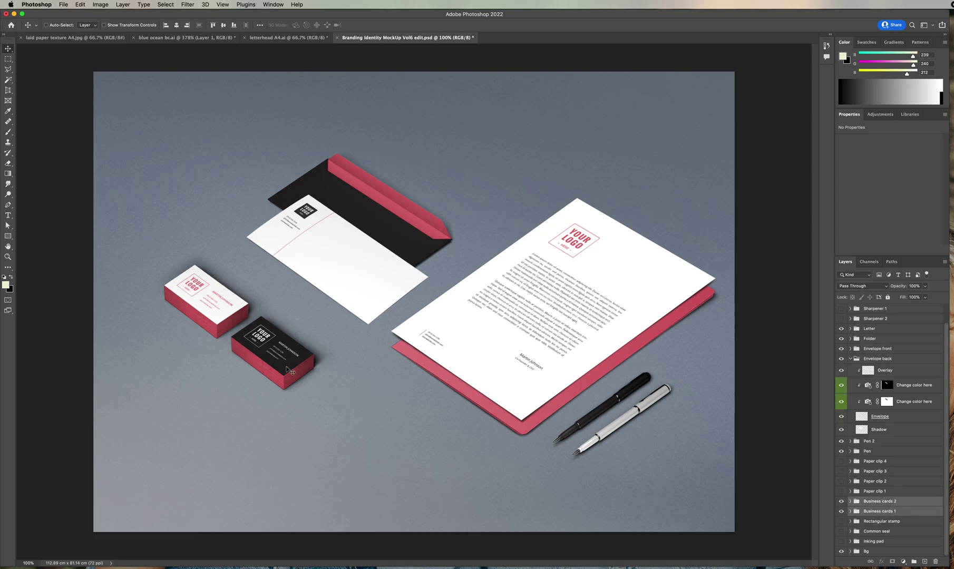
drag(294, 372, 497, 208)
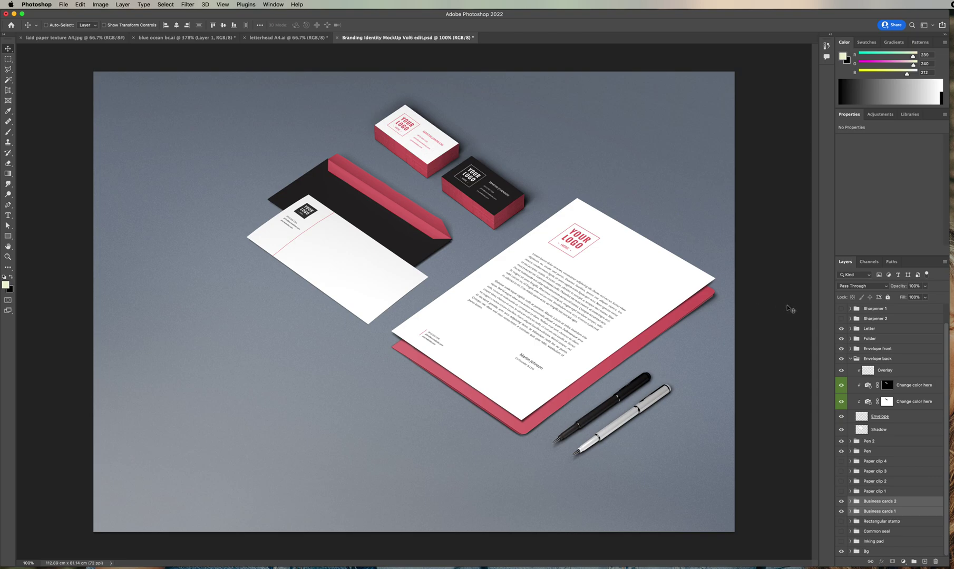
click(850, 359)
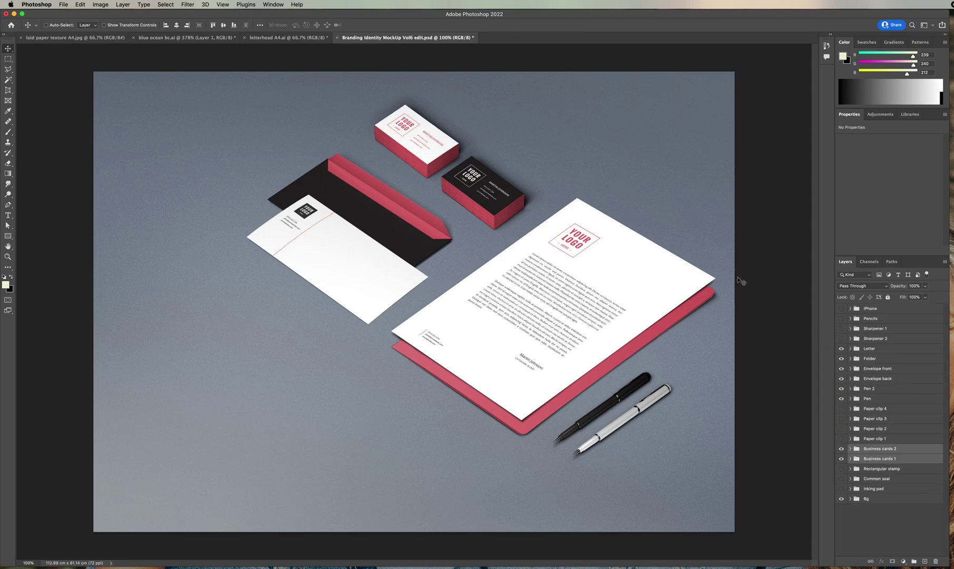
- Expand the Letter group and open its design placeholder smart object for editing without updating the text layers
click(266, 38)
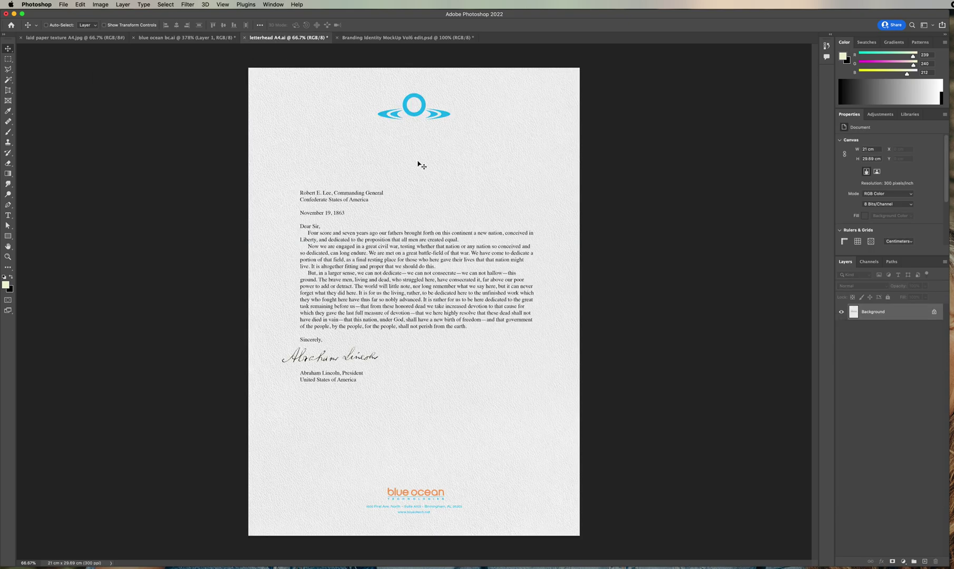
click(412, 38)
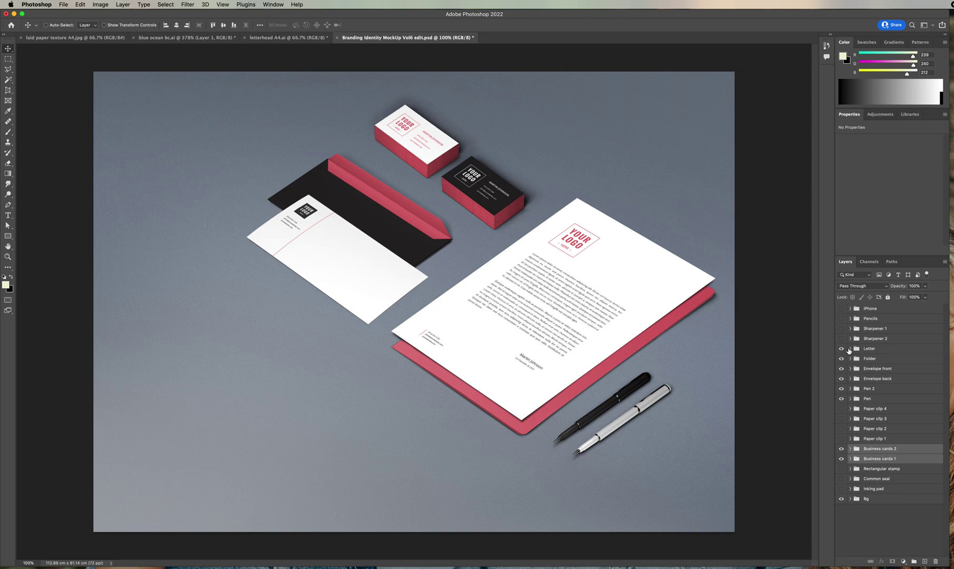
click(850, 349)
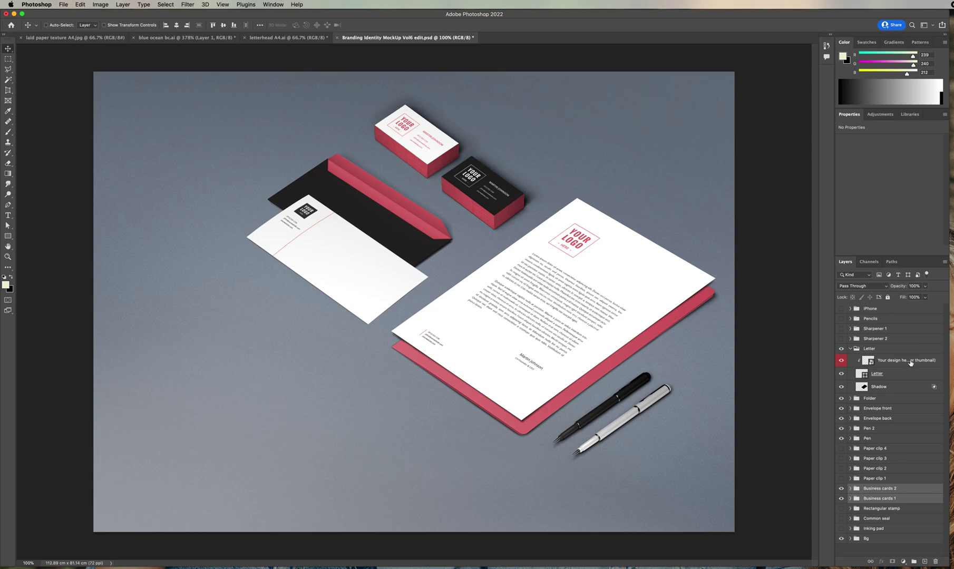
double_click(872, 364)
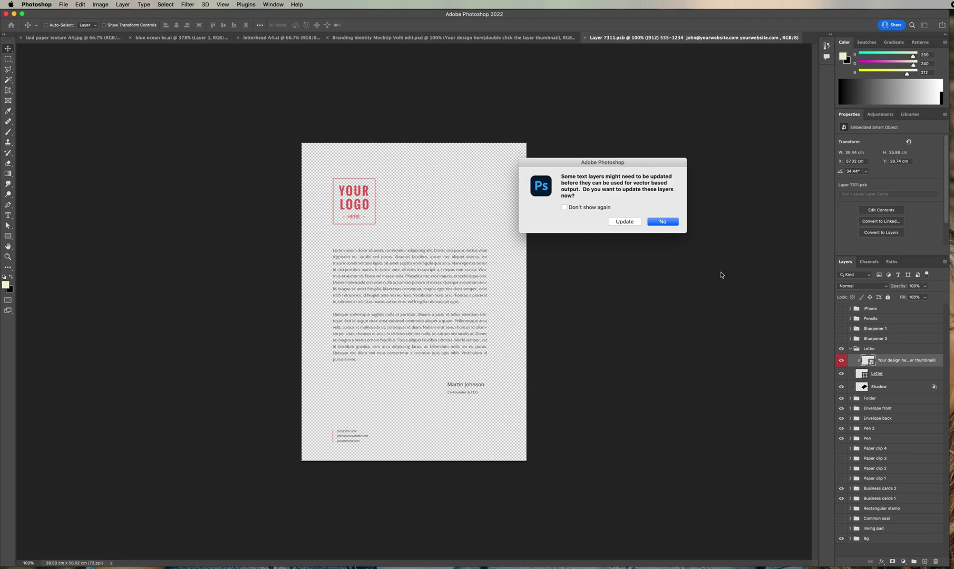
click(663, 222)
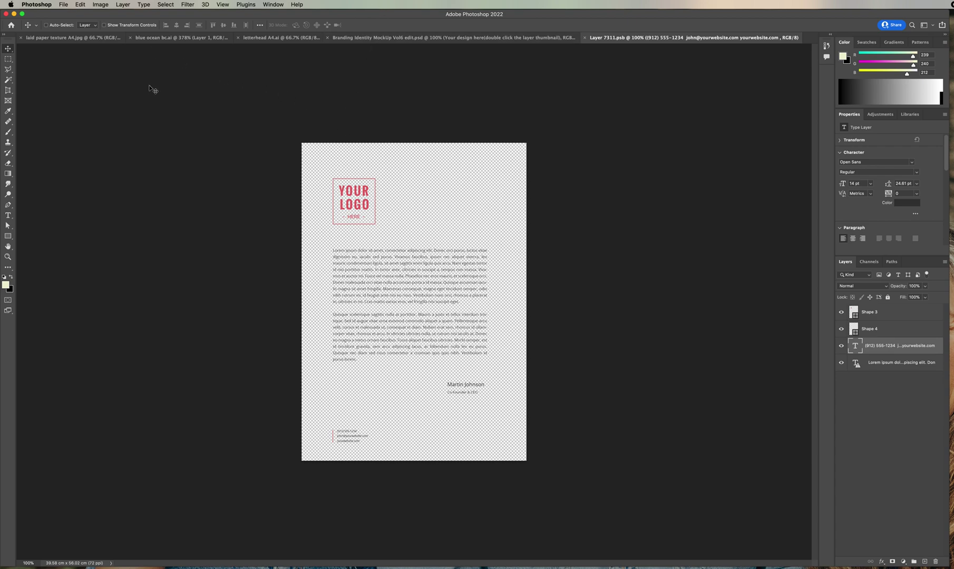
- Check the letter smart object's width, height and resolution with Image Size, leaving them as they are
click(100, 4)
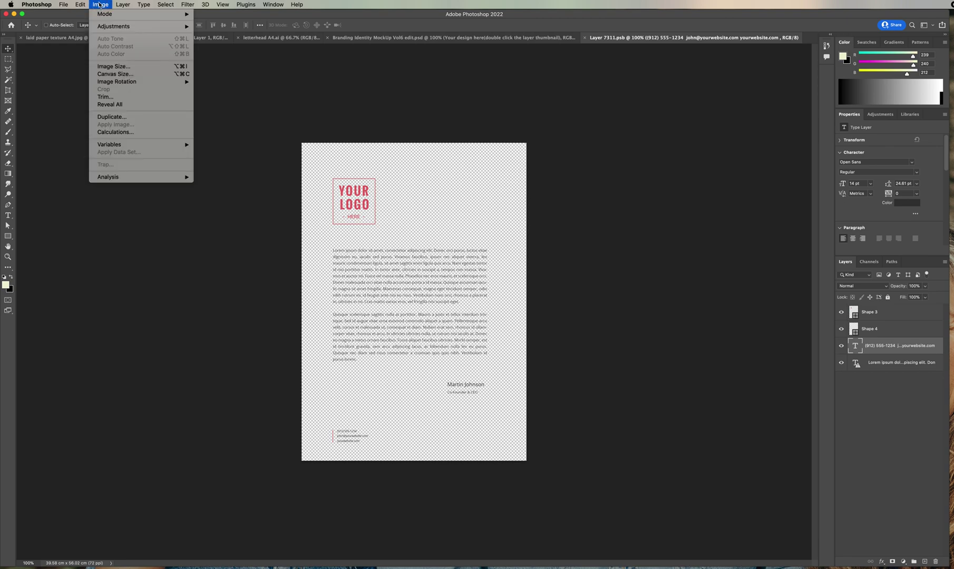
click(109, 67)
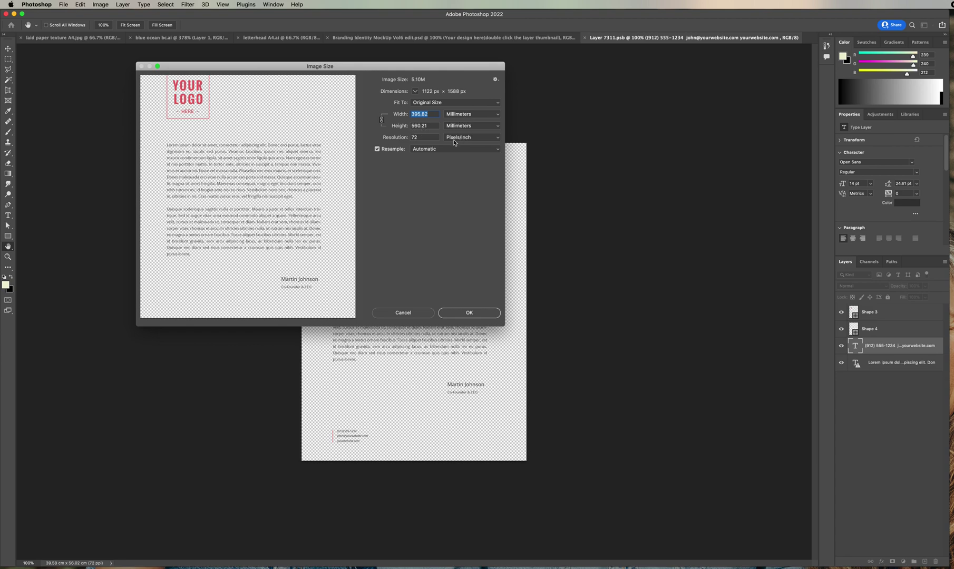
click(403, 313)
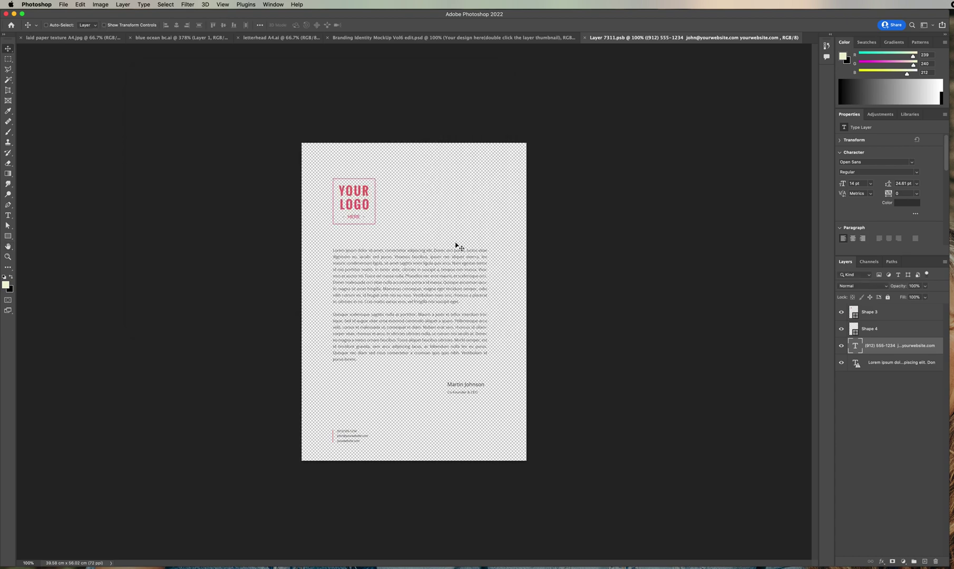
- Resize the letterhead A4.ai image to a resolution of 72 pixels/inch and a width of 395.82 mm
click(272, 39)
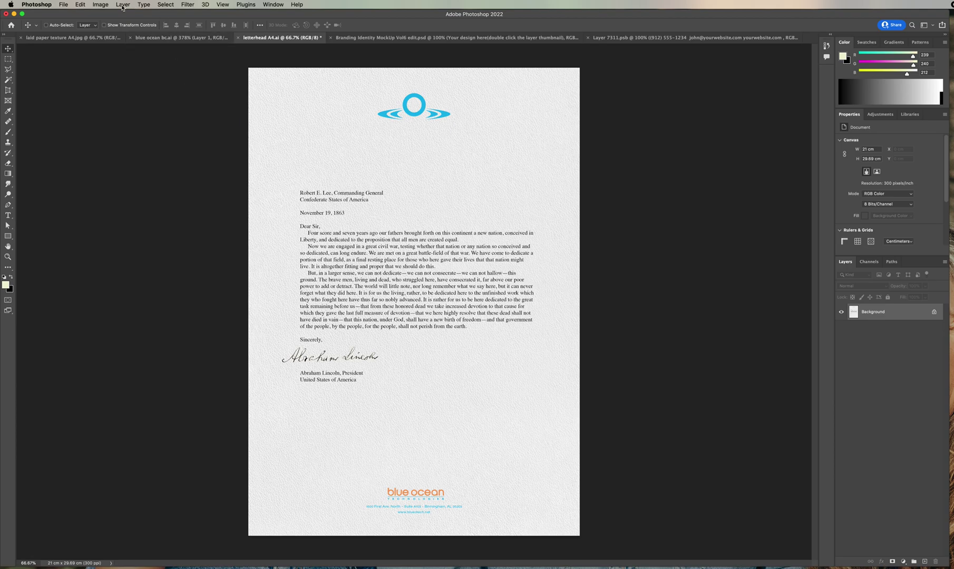
click(99, 4)
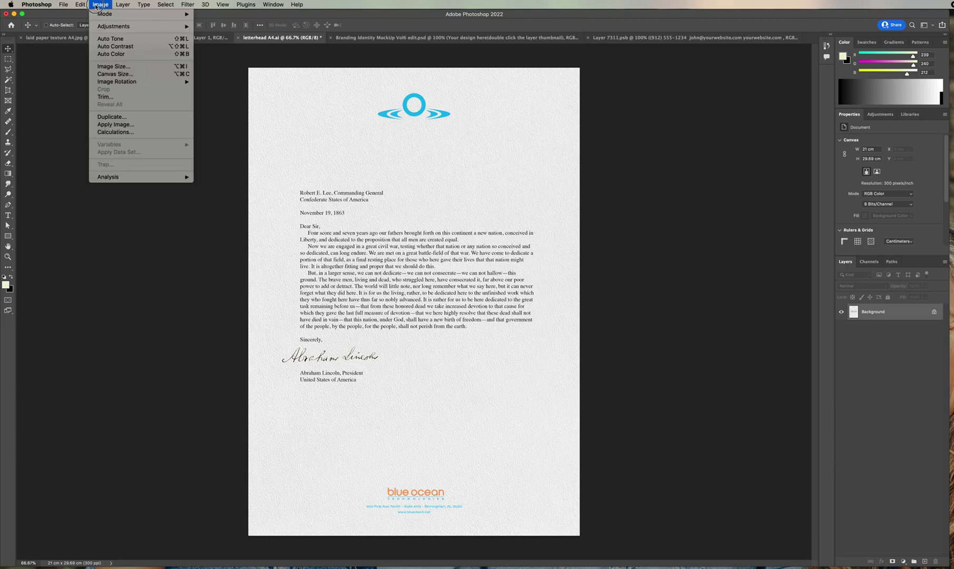
click(120, 67)
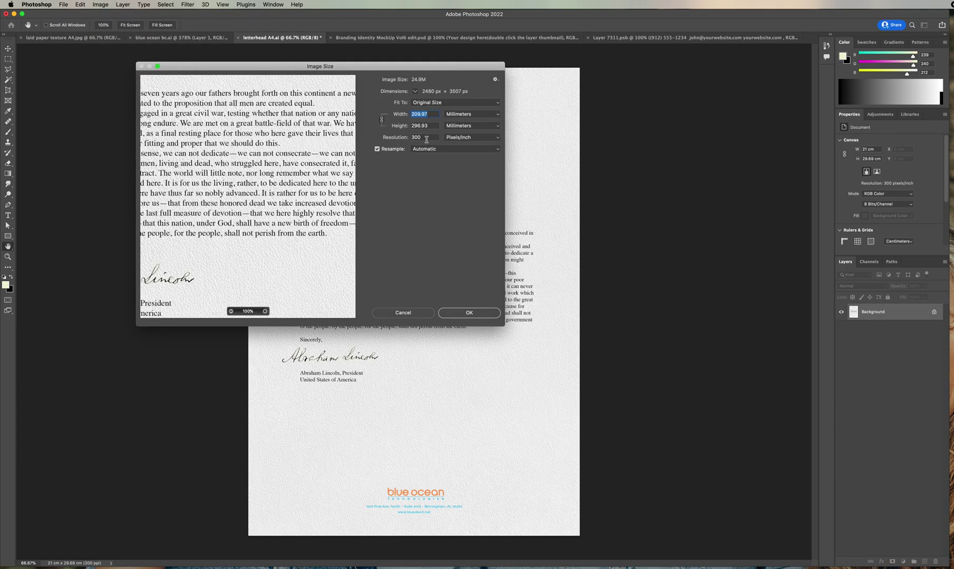
drag(427, 138, 408, 138)
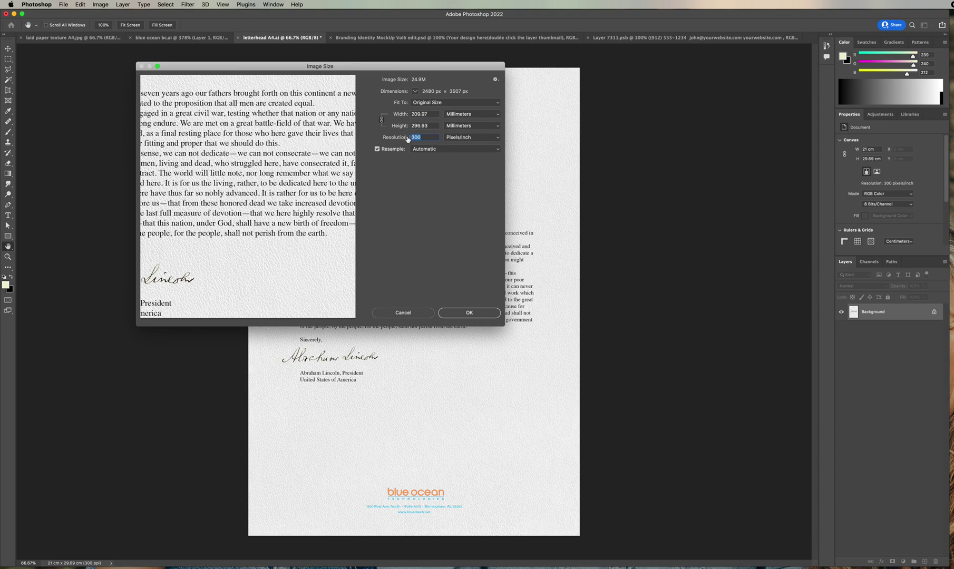
text(7)
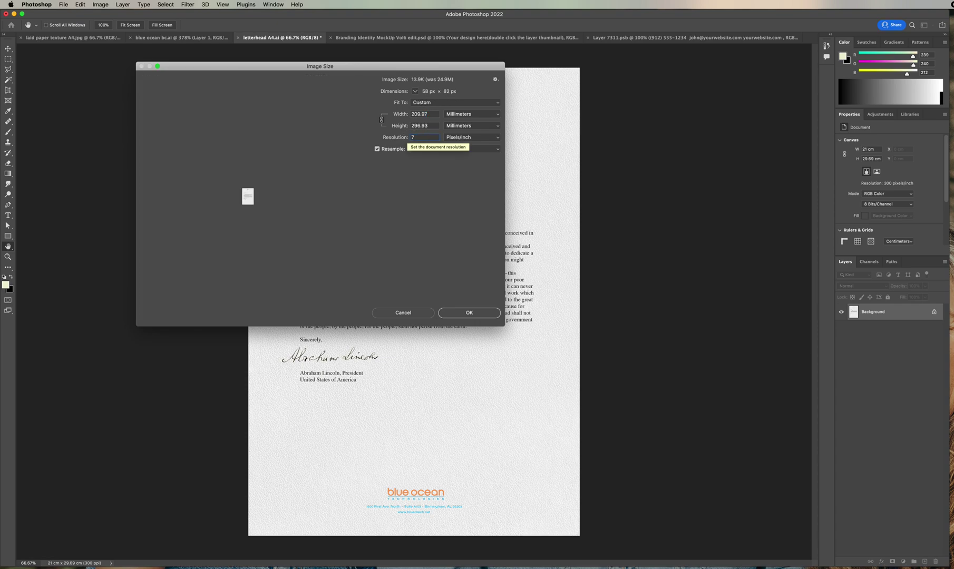
text(2)
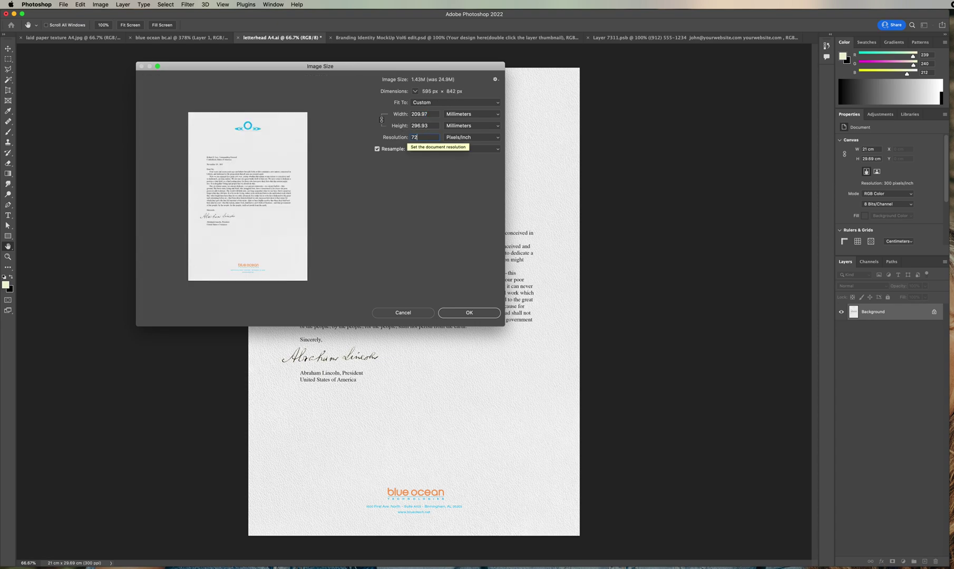
click(395, 115)
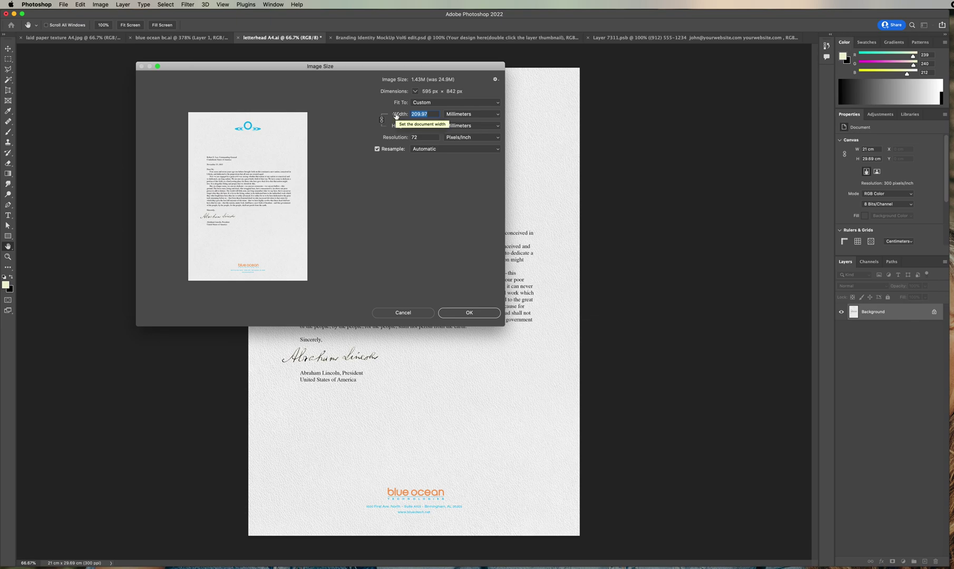
text(395.82)
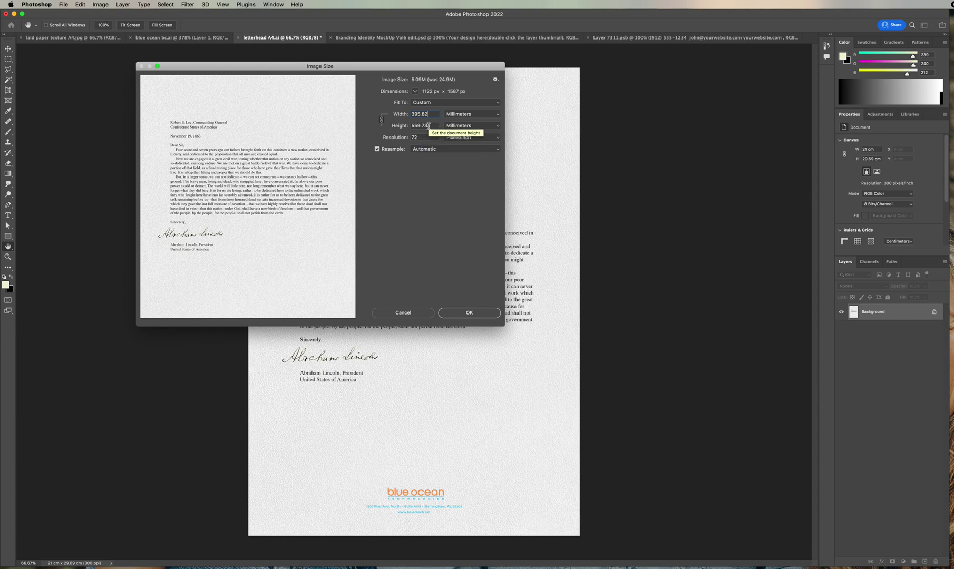
click(467, 313)
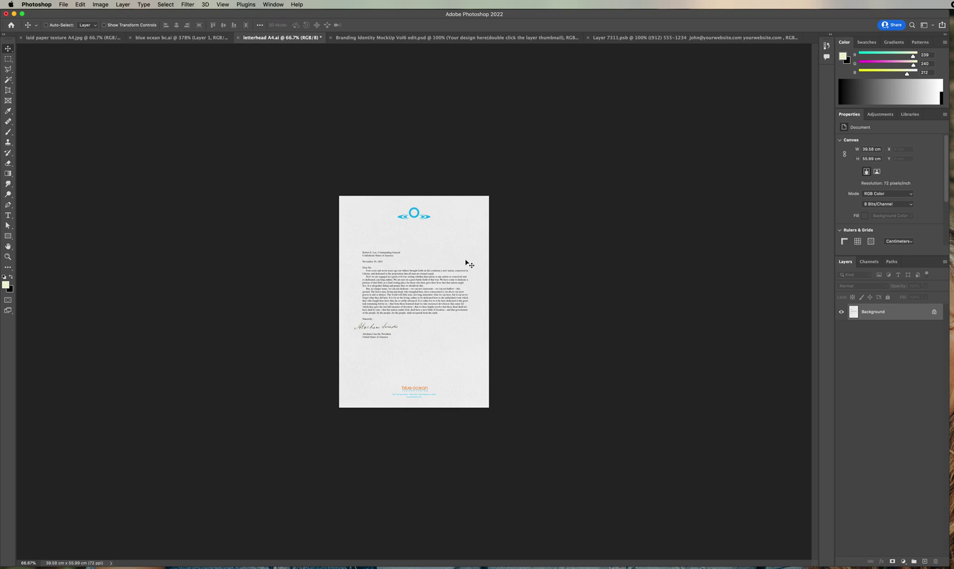
- Select the entire resized letterhead and return to the letter smart object document, Layer 7311.psb
key(super+0)
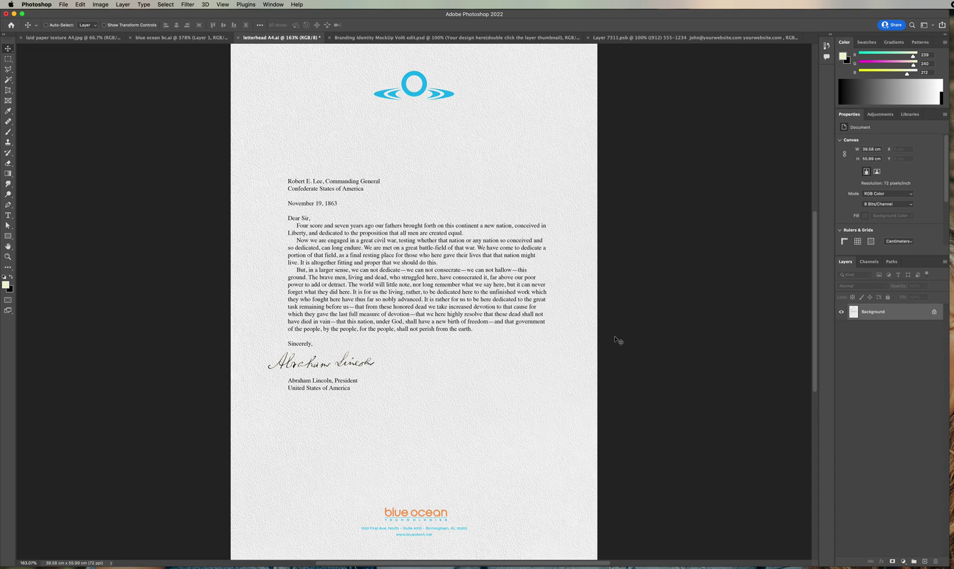
key(super+a)
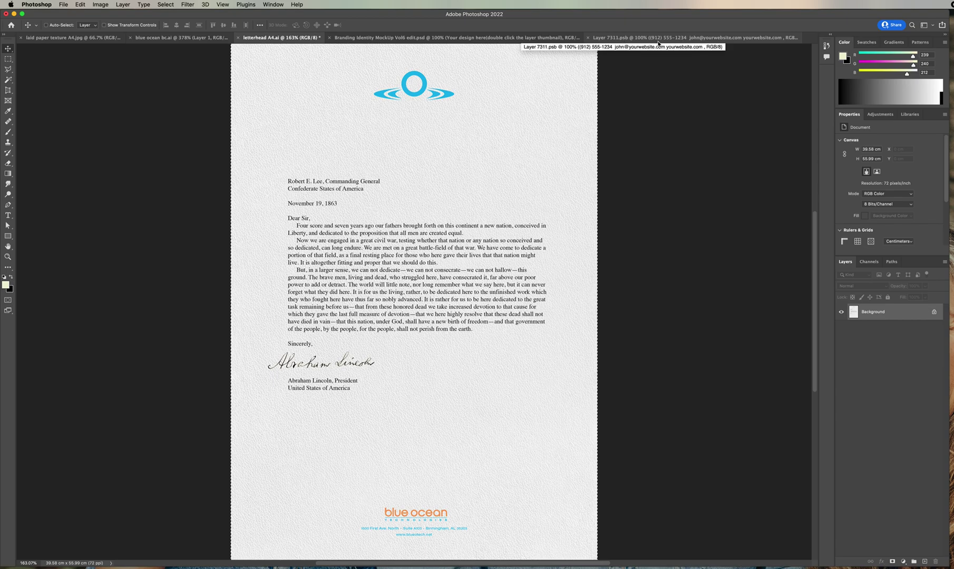
key(ctrl+Tab)
key(ctrl+Tab)
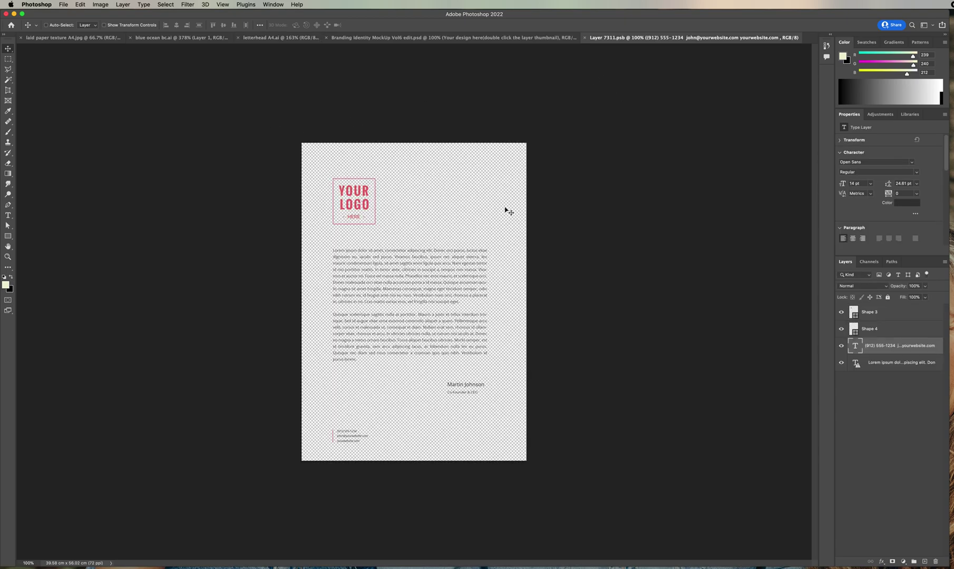
click(882, 314)
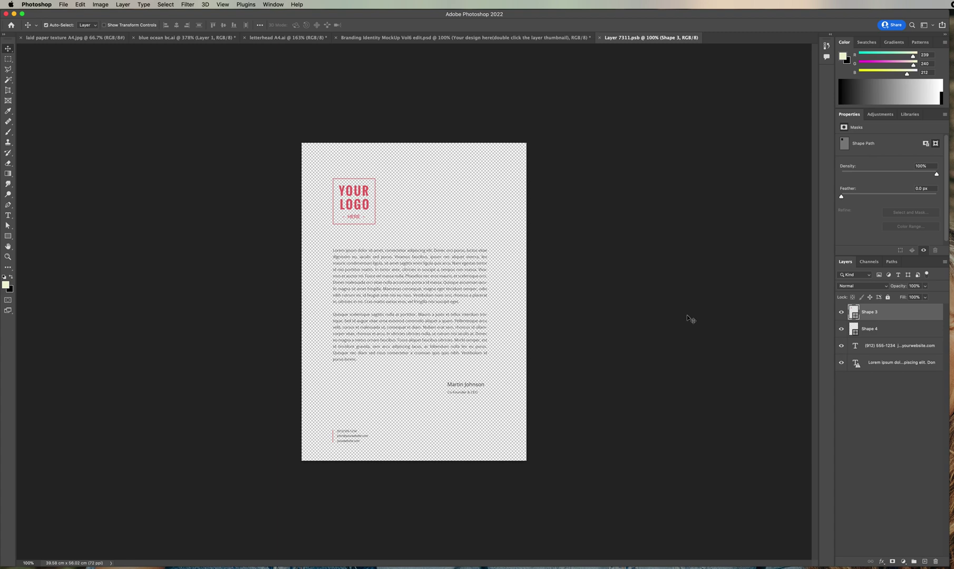
key(super+v)
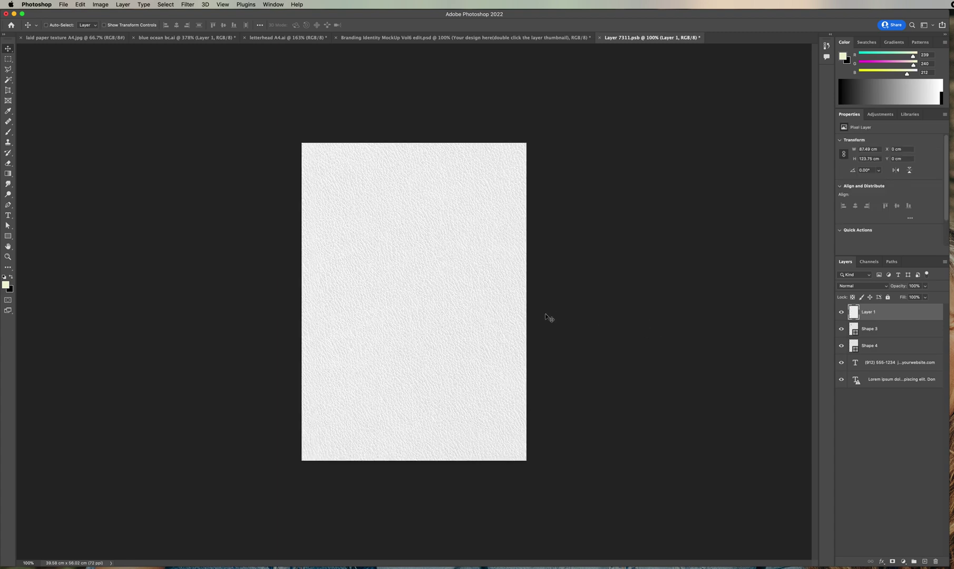
key(super)
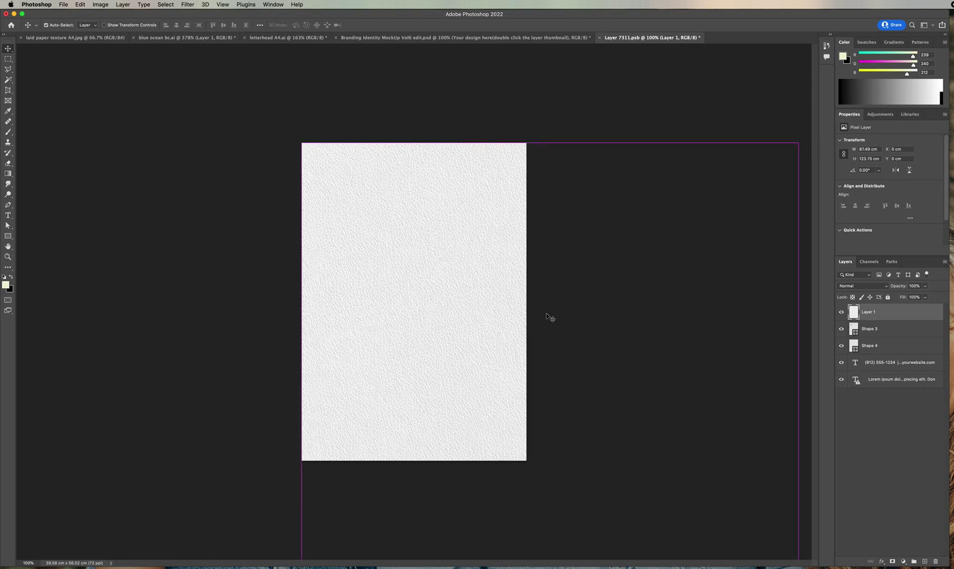
key(super+minus)
key(super+minus)
key(super+minus)
key(super+minus)
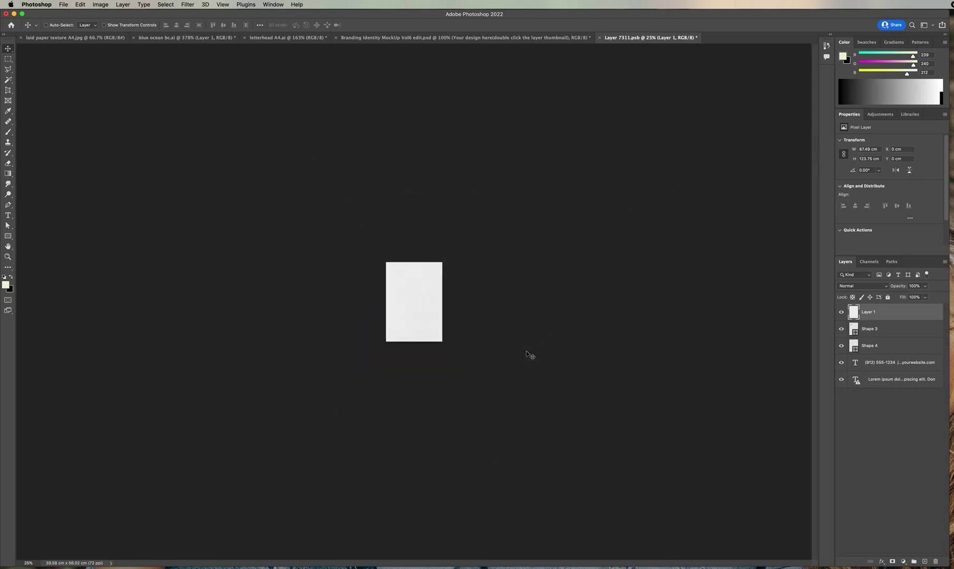
key(super+t)
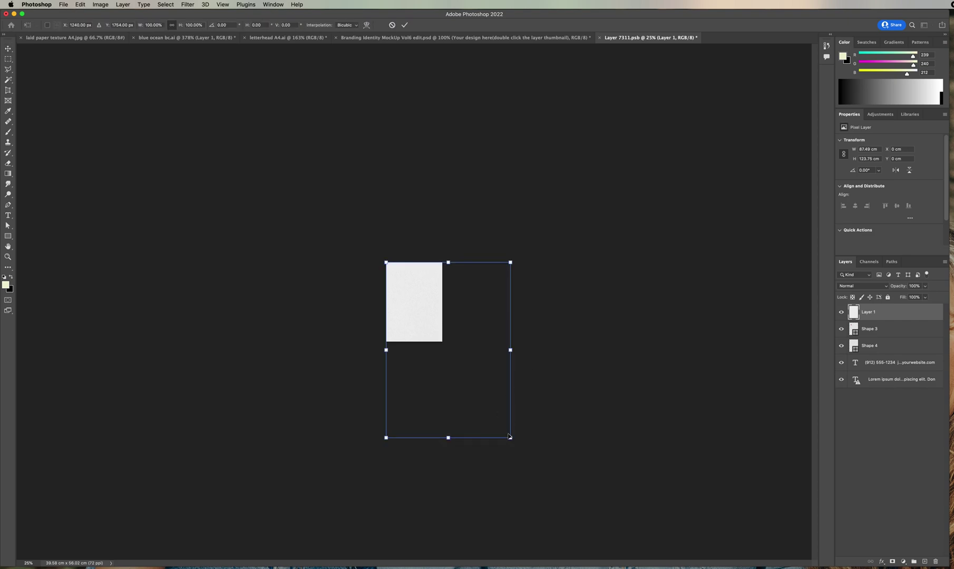
drag(510, 437, 435, 343)
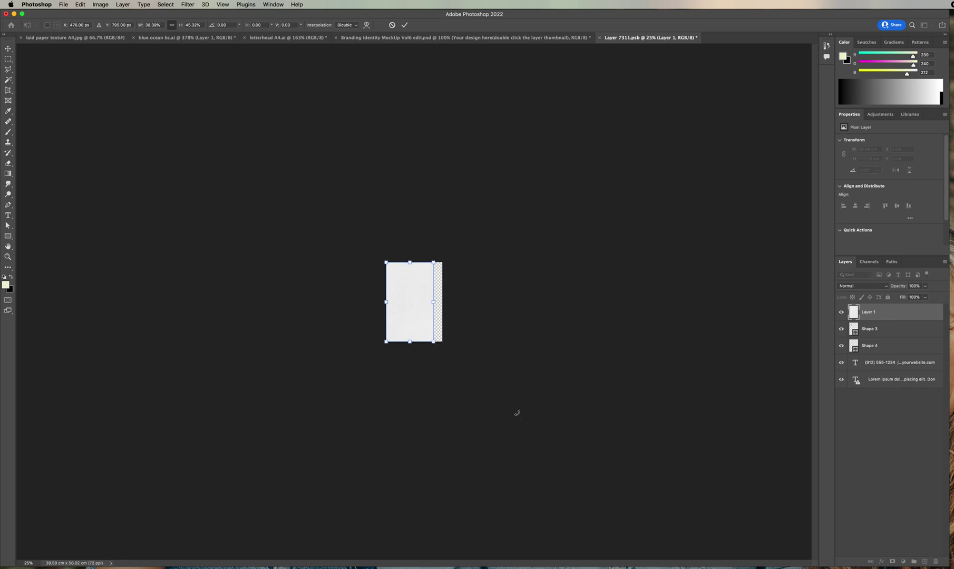
key(super+z)
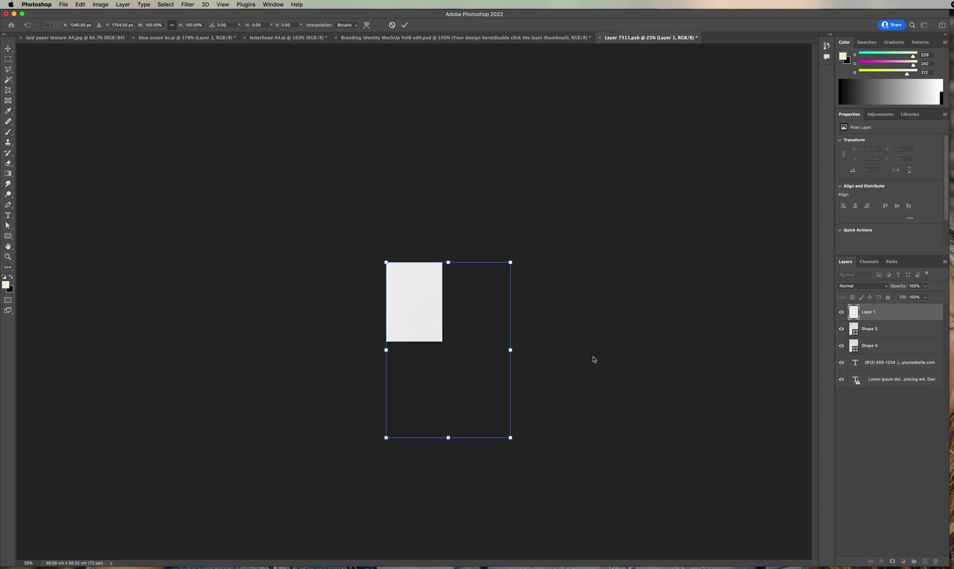
key(Escape)
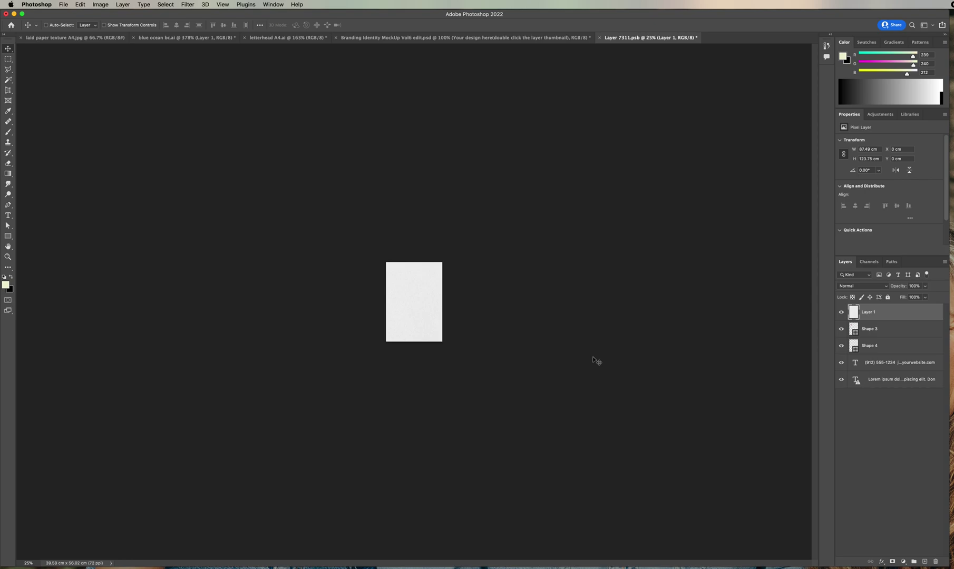
key(Delete)
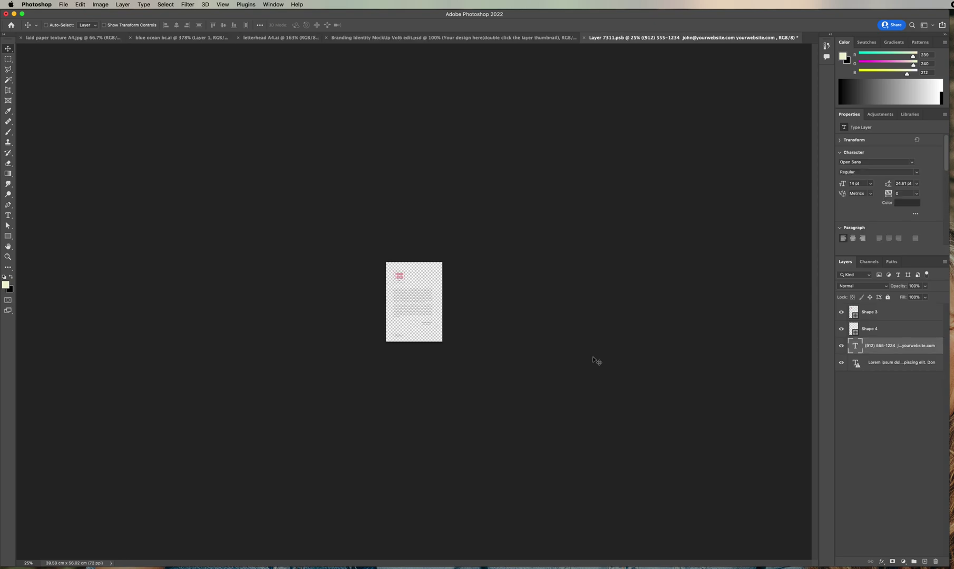
- Copy the selected letterhead from letterhead A4.ai and paste it above the Shape 3 layer in Layer 7311.psb
key(super+0)
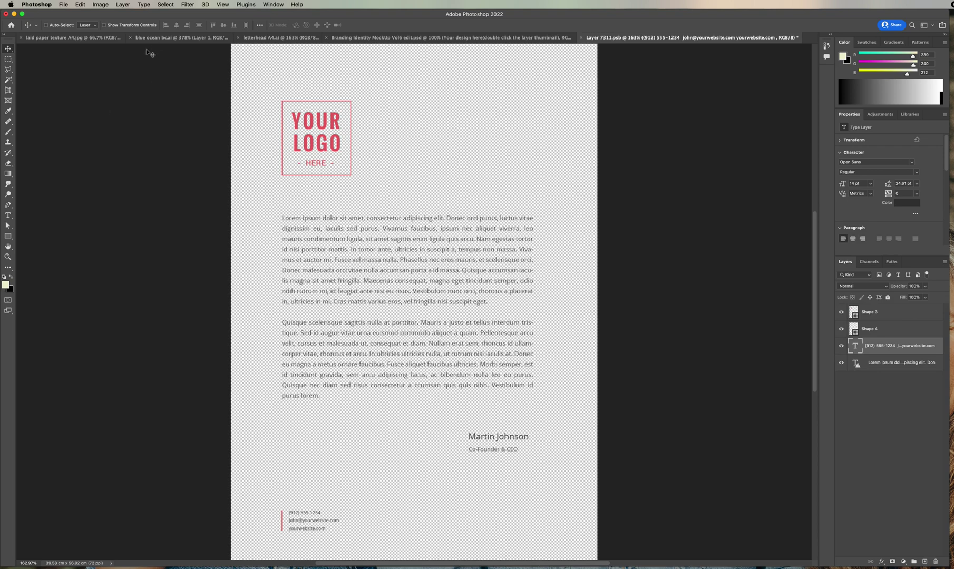
click(283, 38)
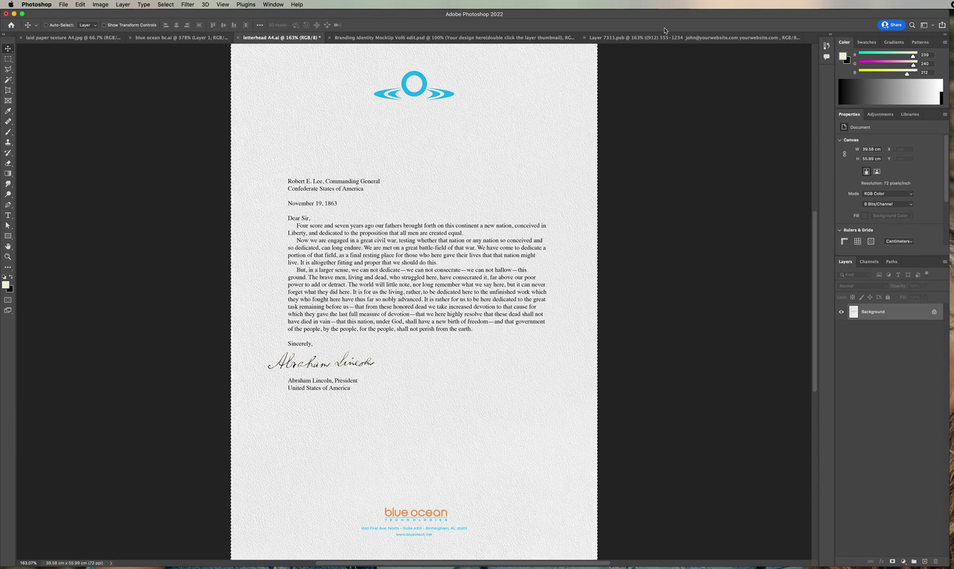
click(628, 42)
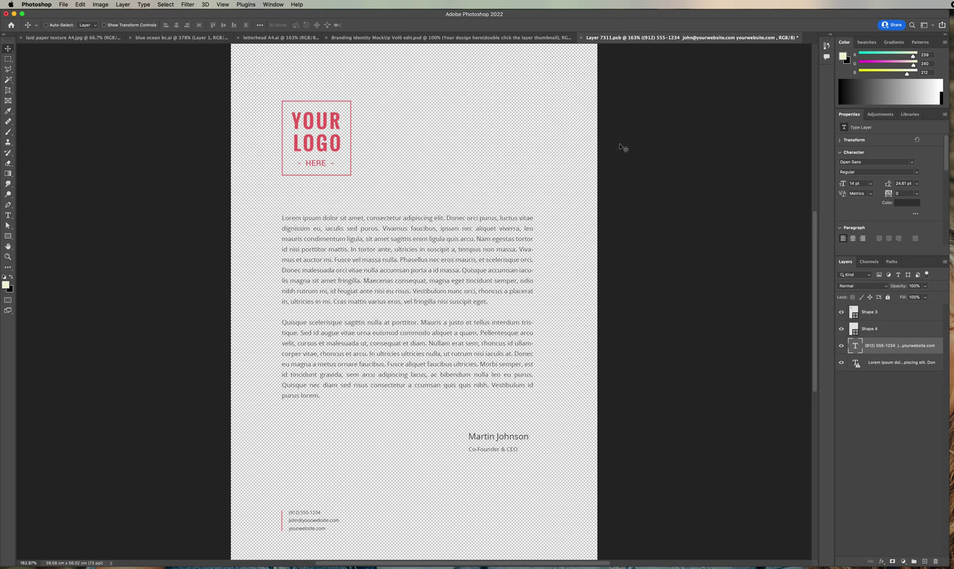
key(super+1)
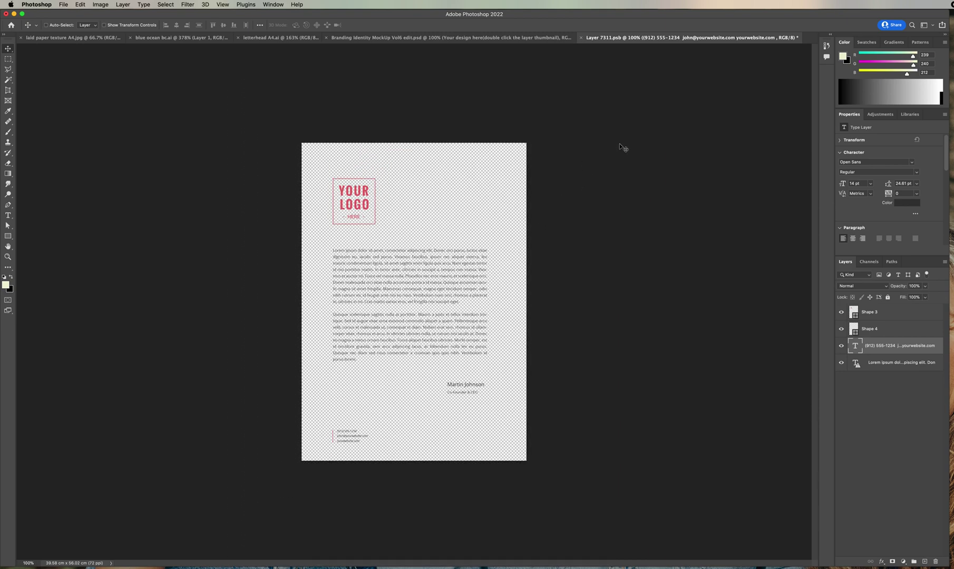
click(892, 311)
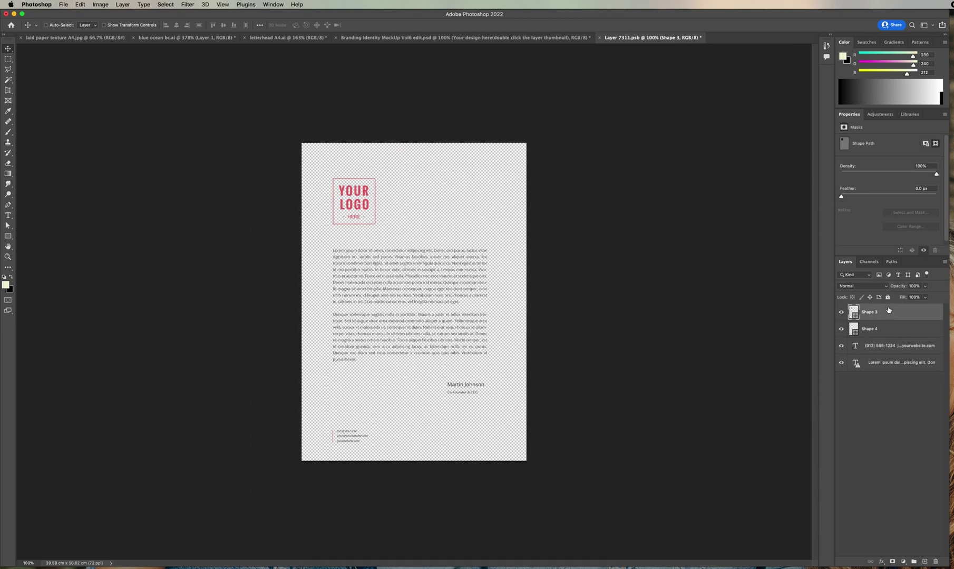
key(super+v)
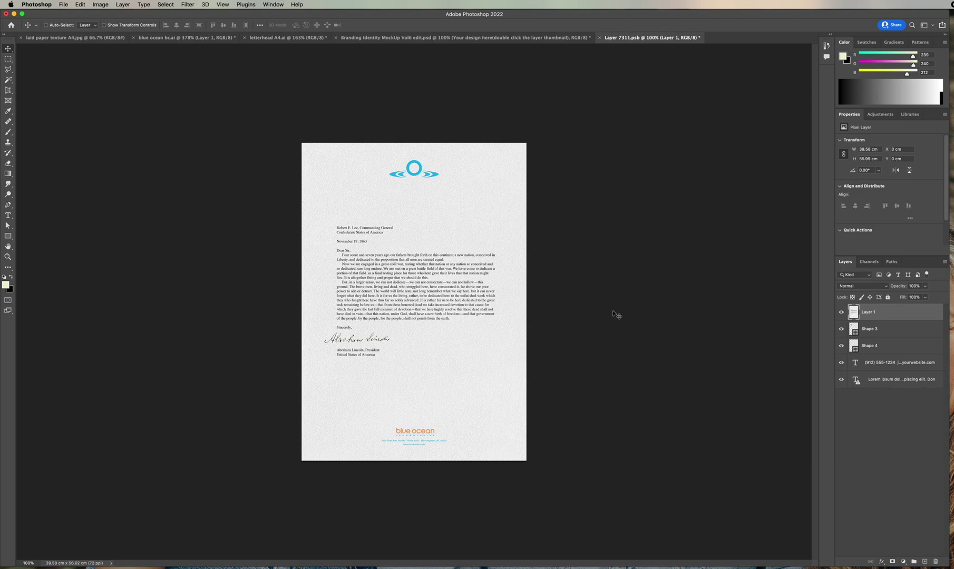
- Delete the Shape 3, Shape 4 and two placeholder text layers from Layer 7311.psb and save it to update the mockup's letter
click(897, 330)
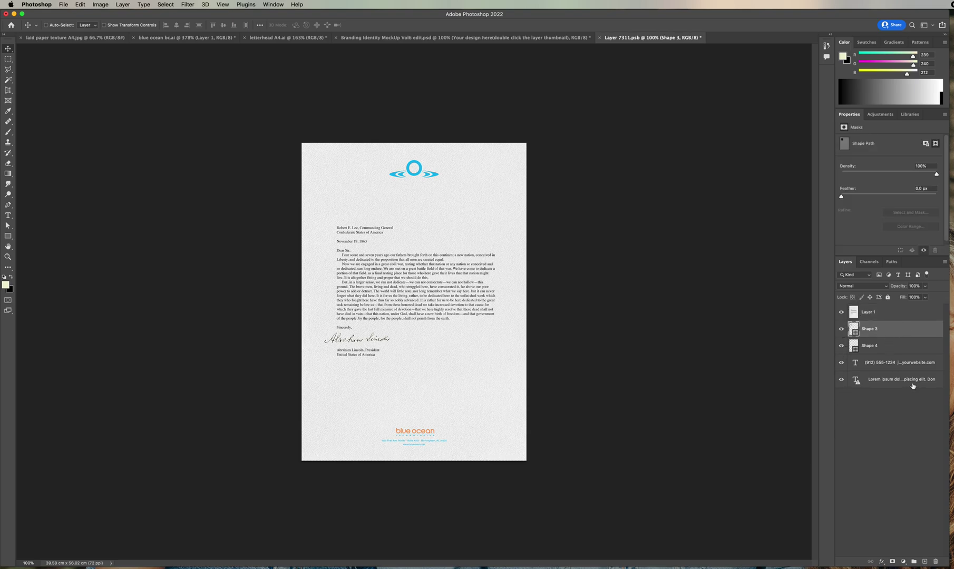
shift+click(915, 384)
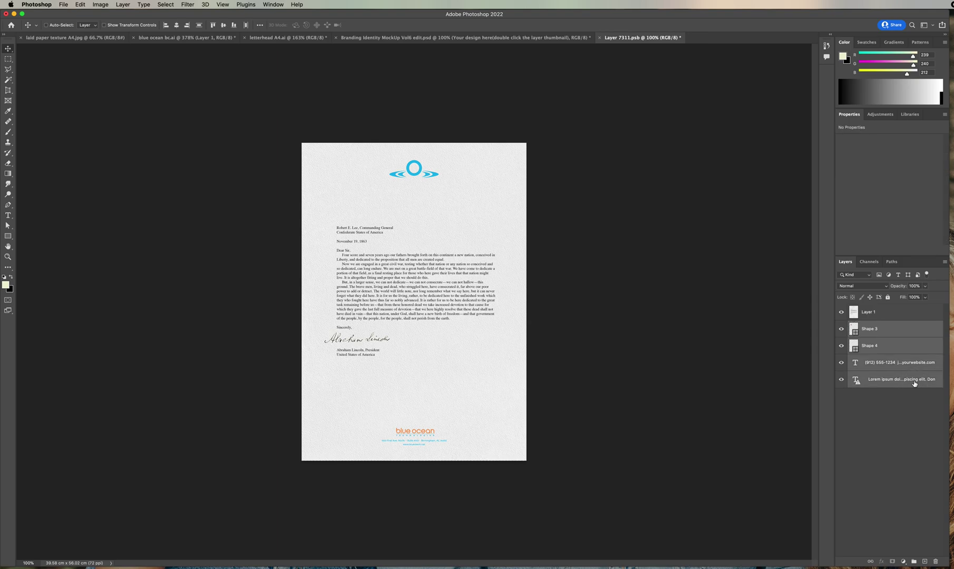
click(936, 562)
click(663, 210)
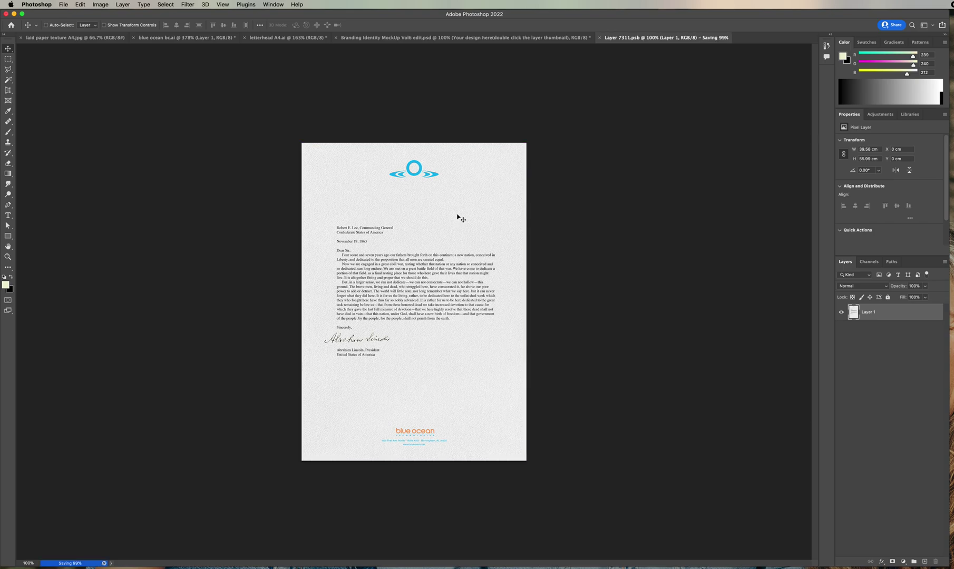
click(399, 38)
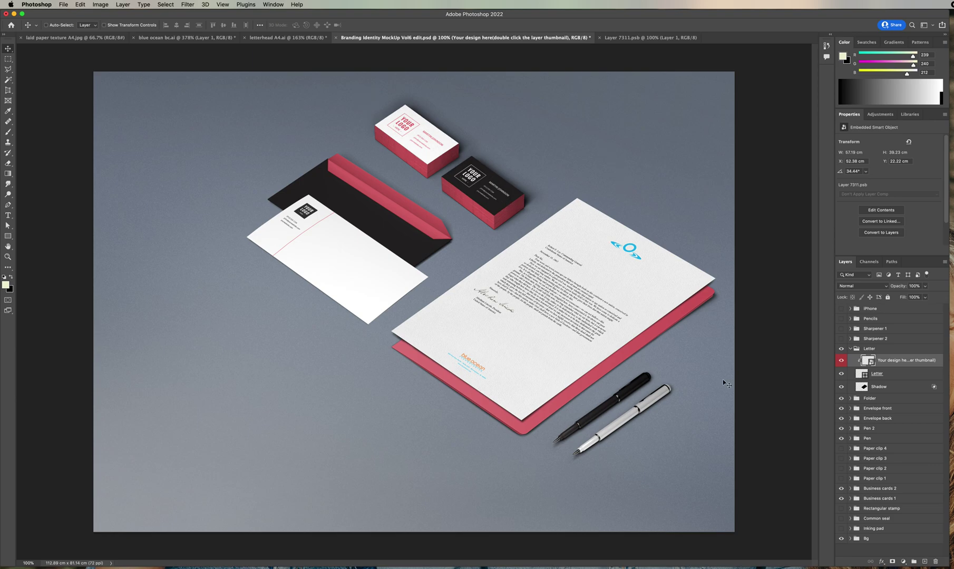
- Identify the Business cards 2 group by toggling its visibility, and open its design smart object for editing
click(842, 489)
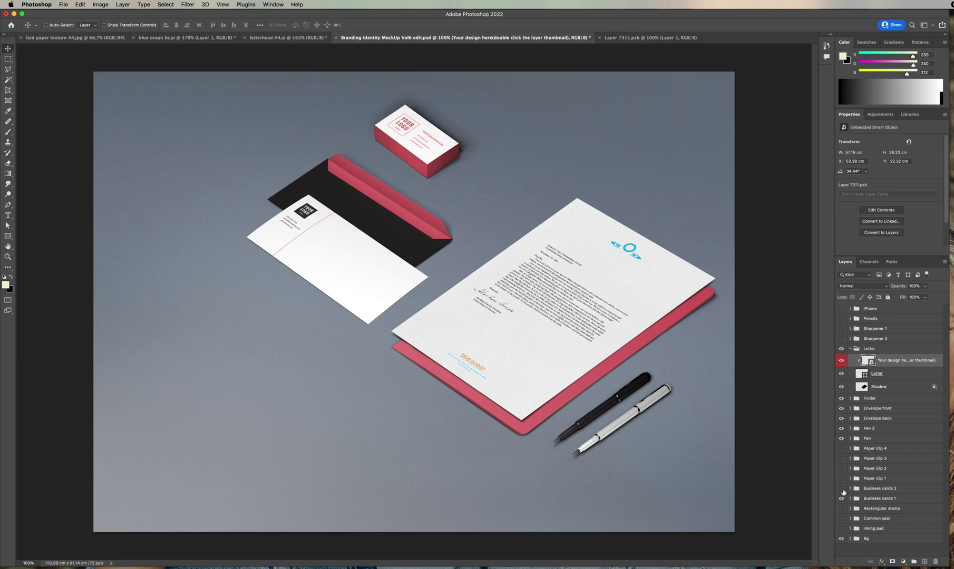
click(842, 489)
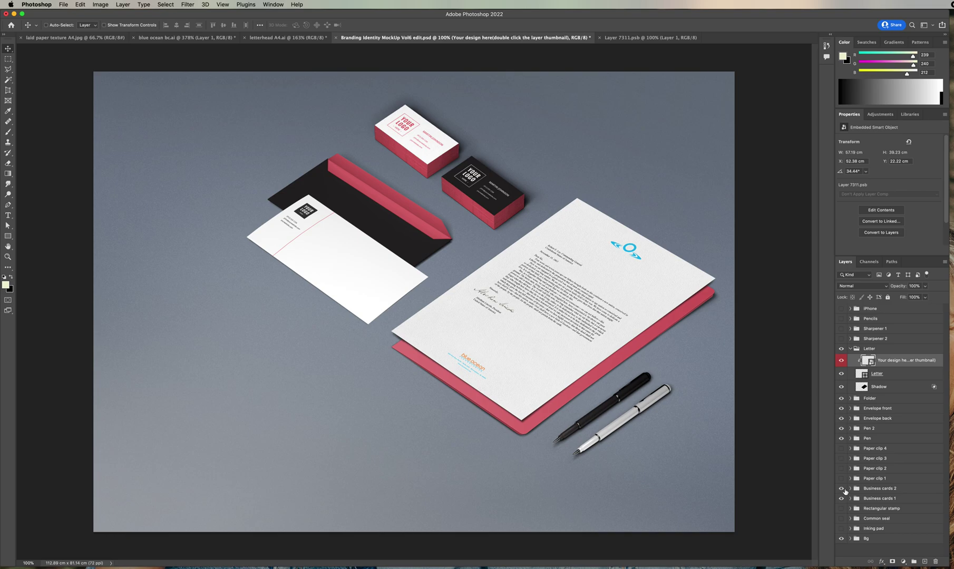
click(850, 490)
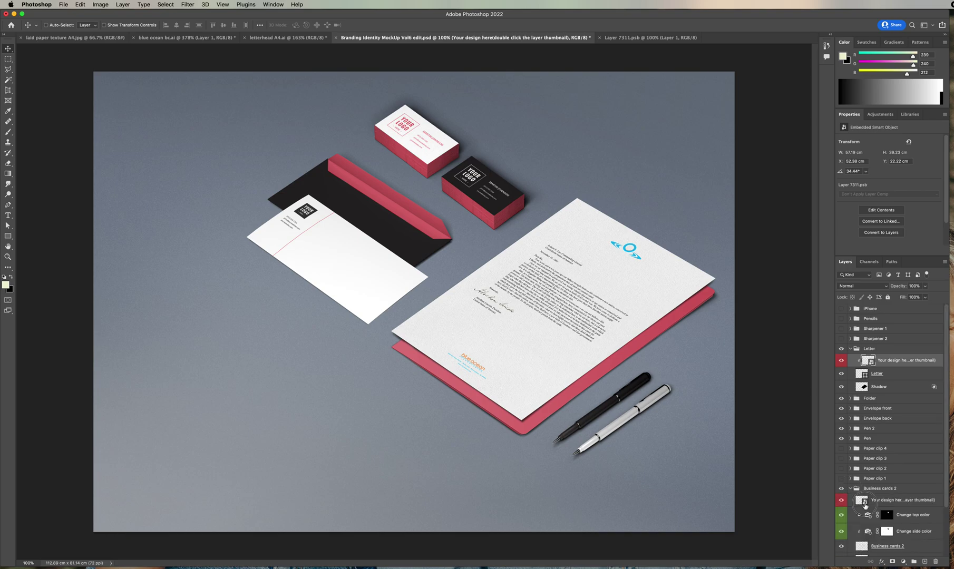
double_click(864, 503)
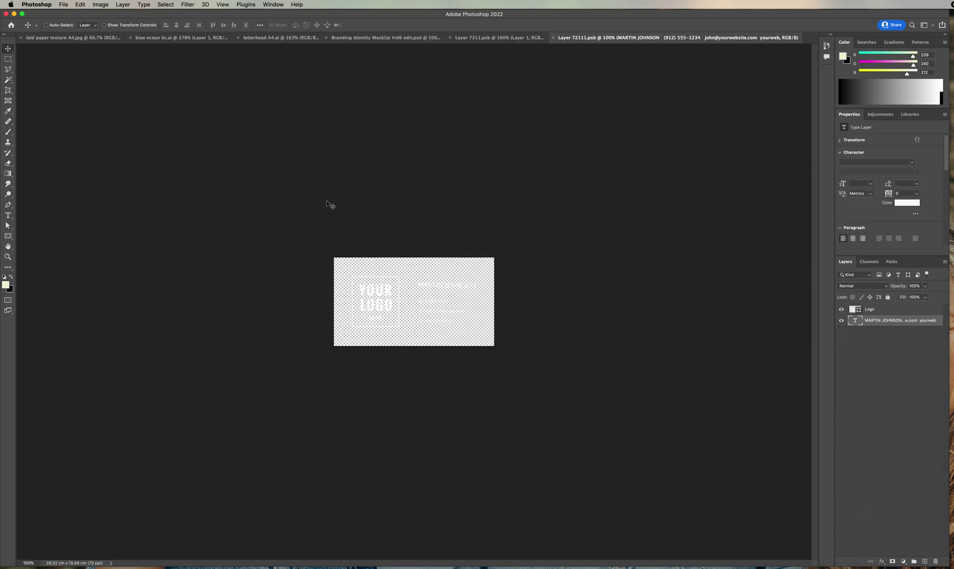
- Check the business card smart object's width, height and resolution with Image Size, leaving them as they are
click(110, 5)
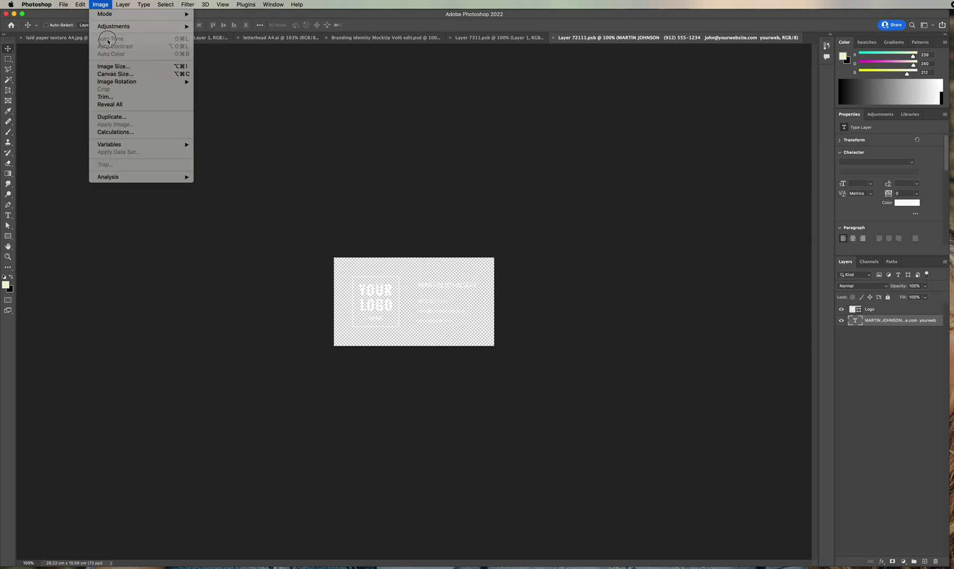
click(121, 67)
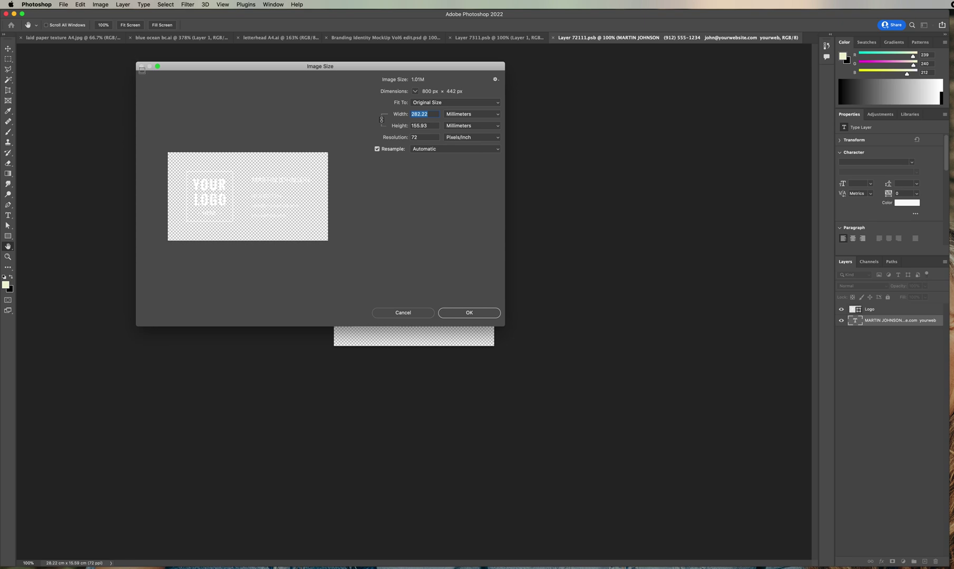
click(413, 315)
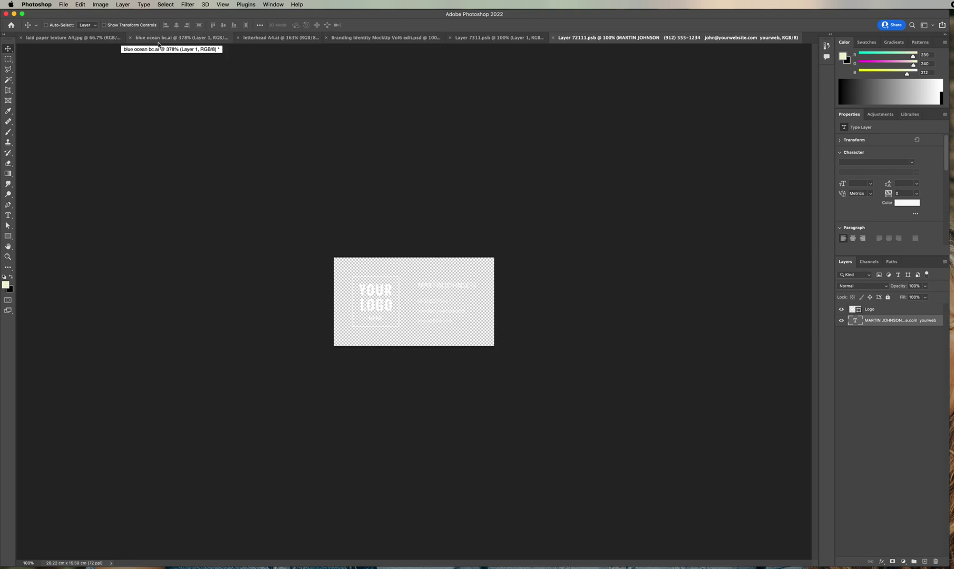
- Resize the blue ocean bc.ai image to a width of 281.22 mm and a resolution of 72 pixels/inch
click(178, 41)
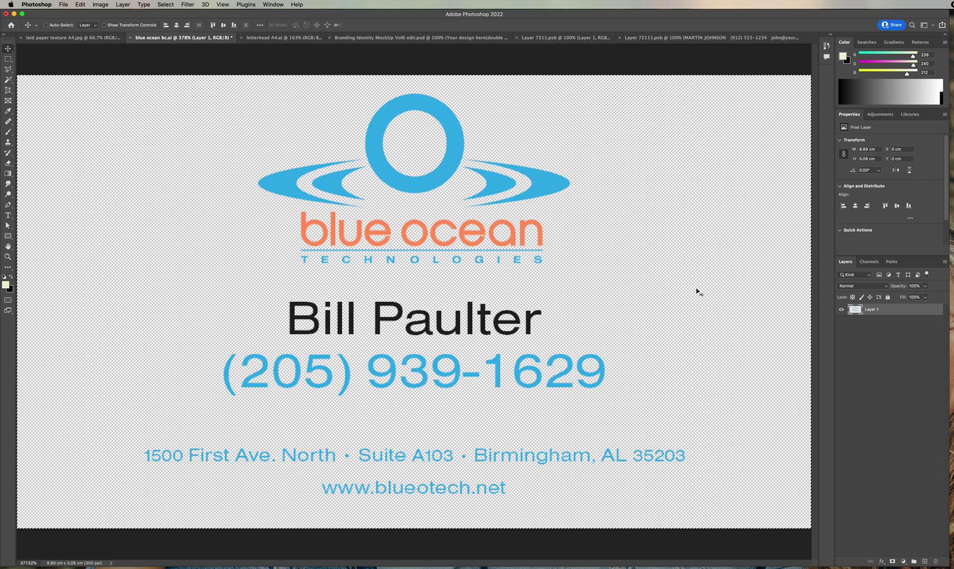
key(super+minus)
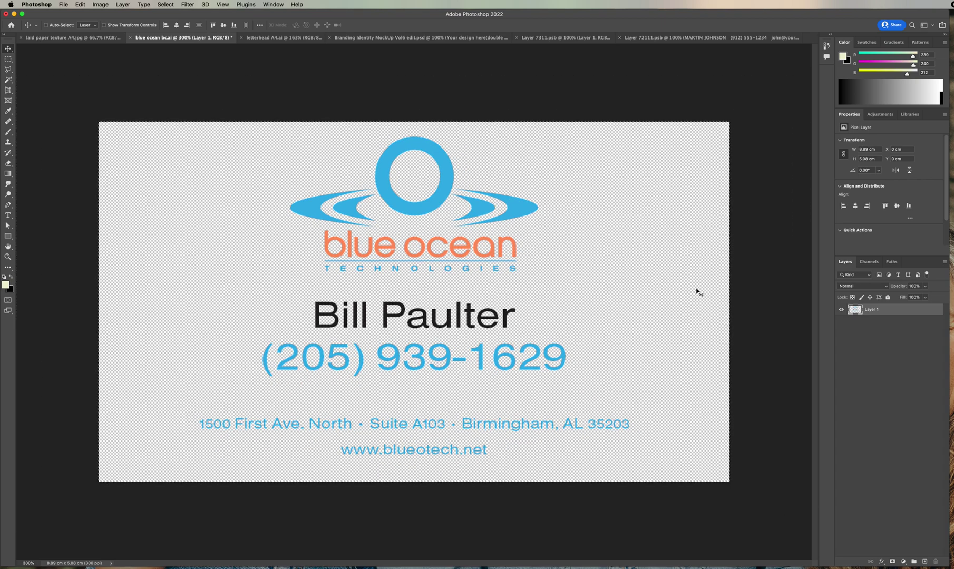
click(101, 5)
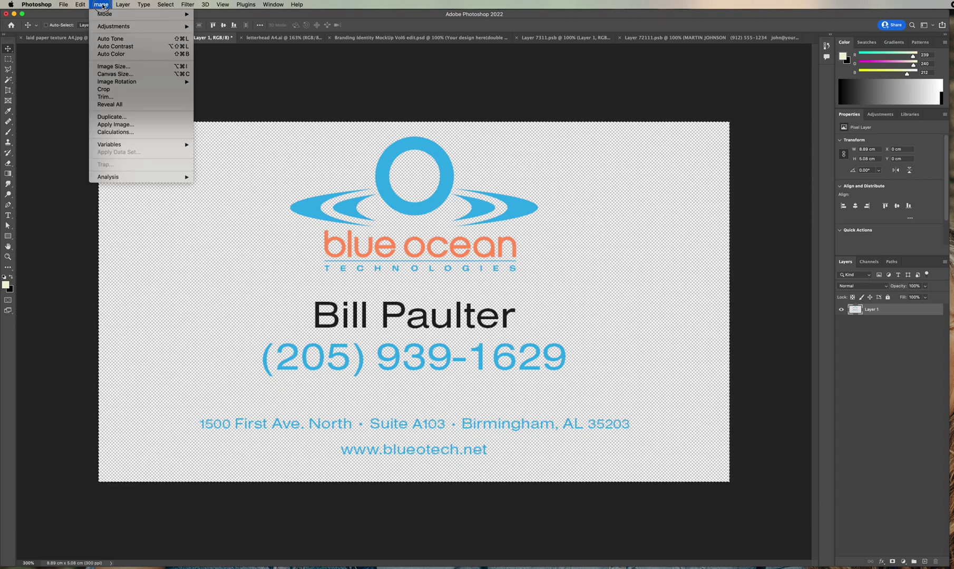
click(117, 67)
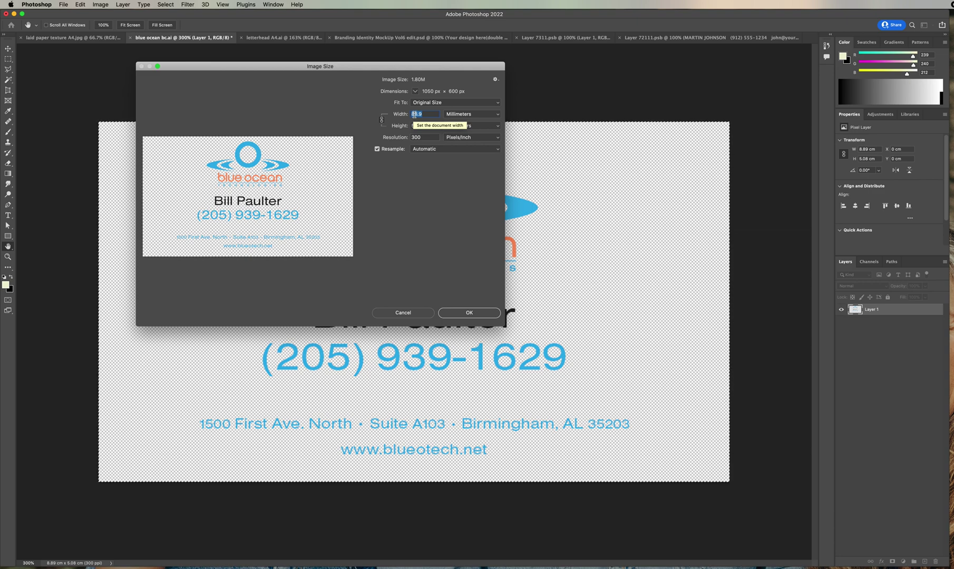
text(282.)
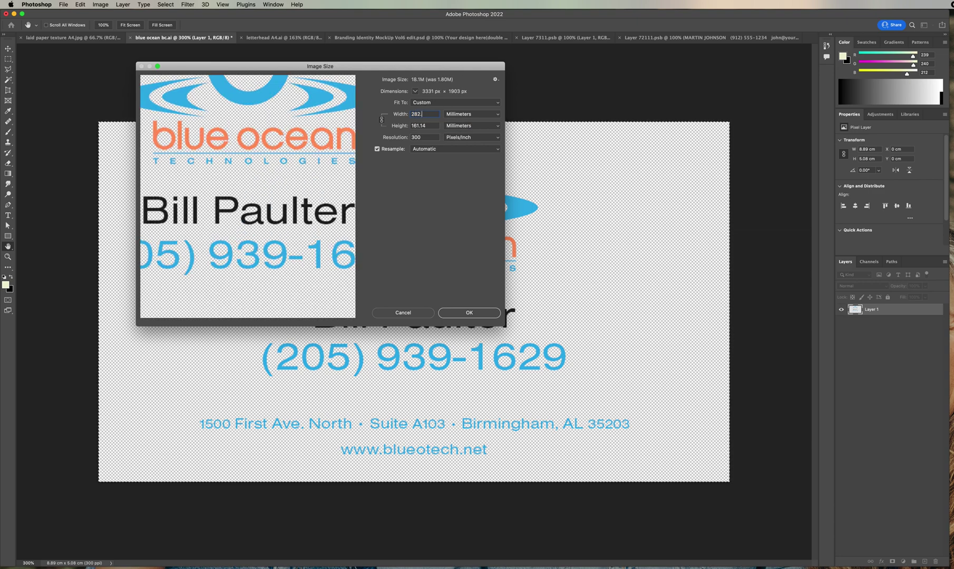
text(22)
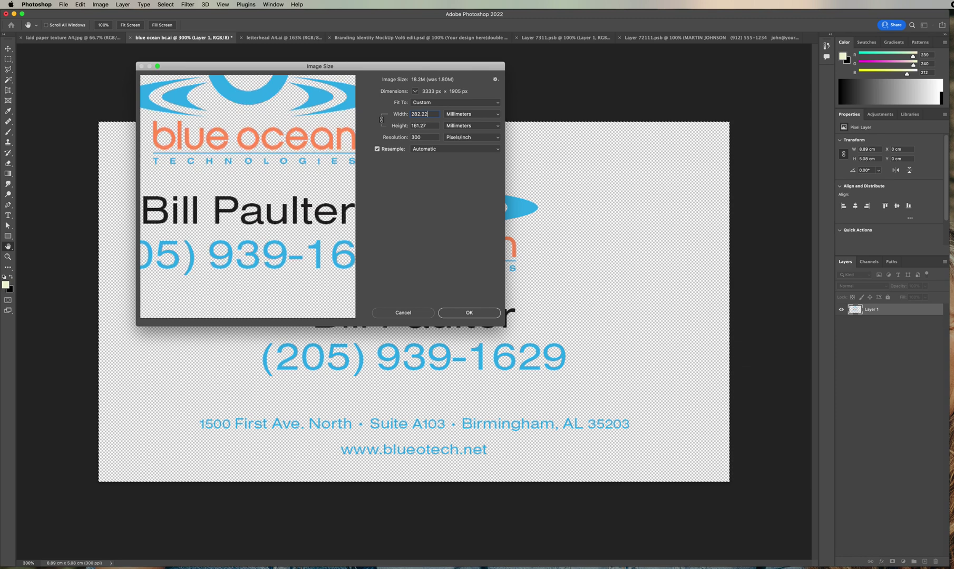
key(Down)
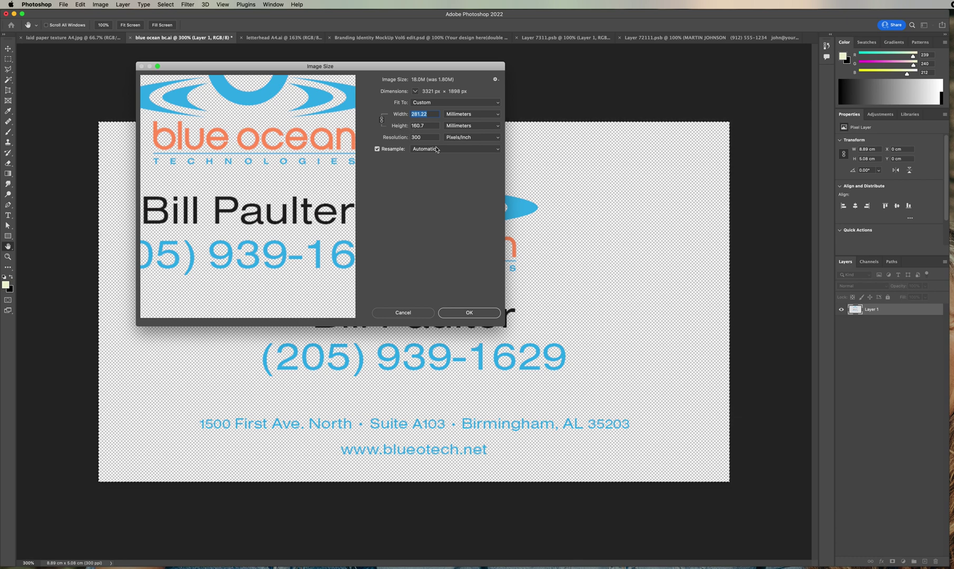
double_click(412, 138)
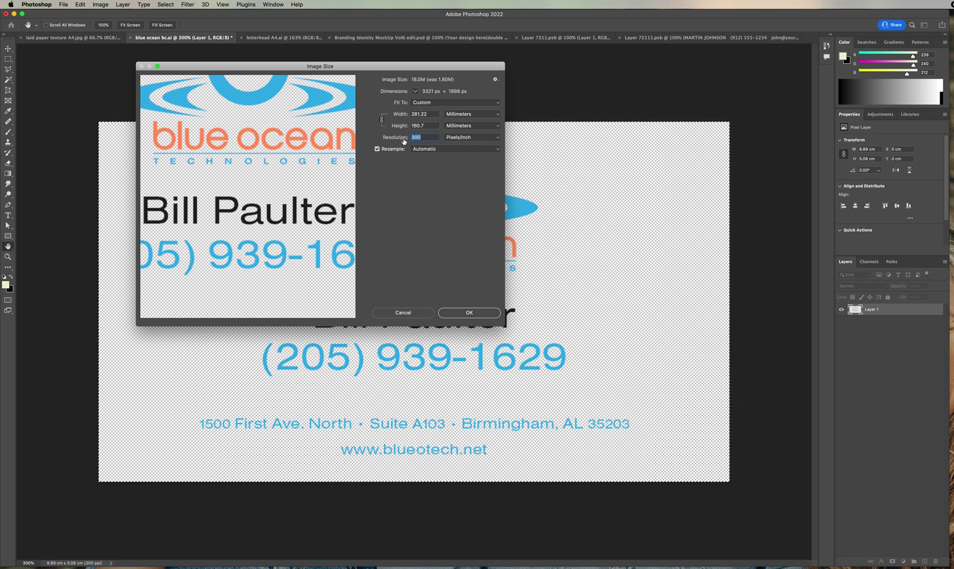
text(72)
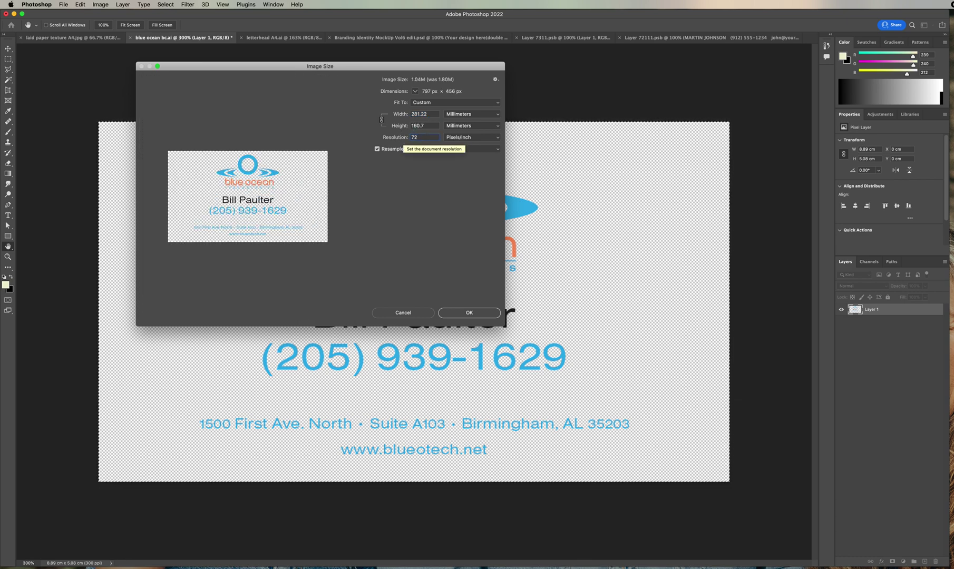
click(474, 314)
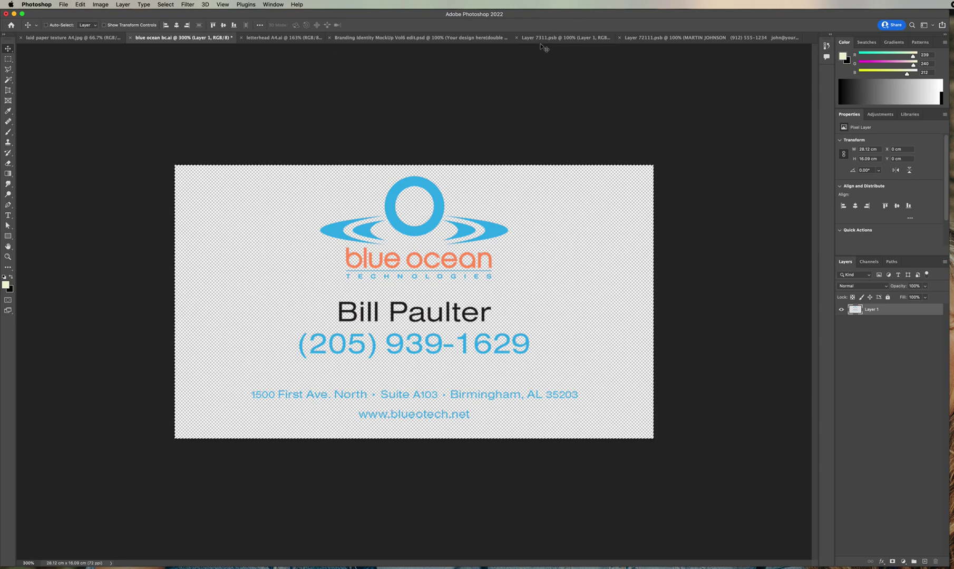
- Copy the resized business card artwork and paste it above the Logo layer in Layer 72111.psb
click(402, 39)
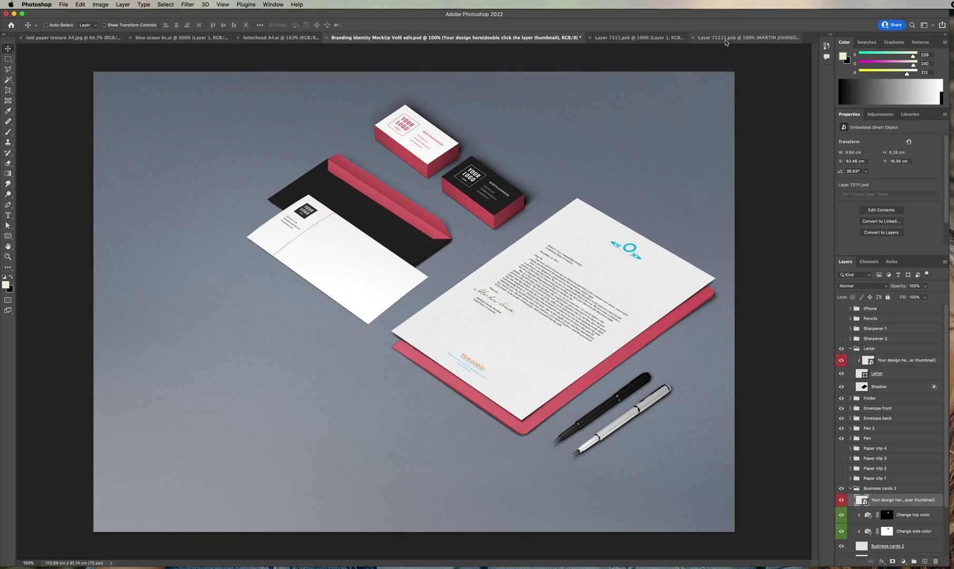
click(725, 40)
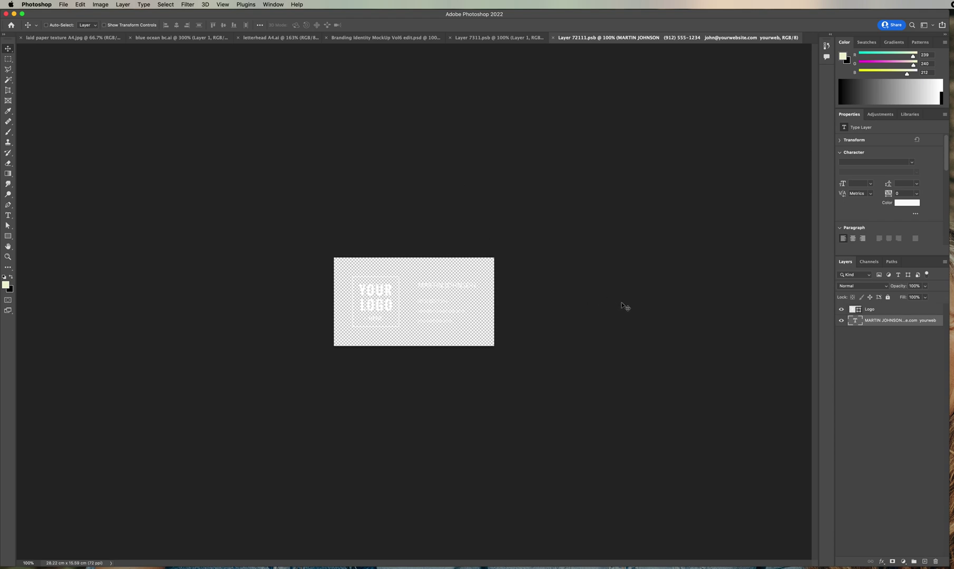
click(890, 311)
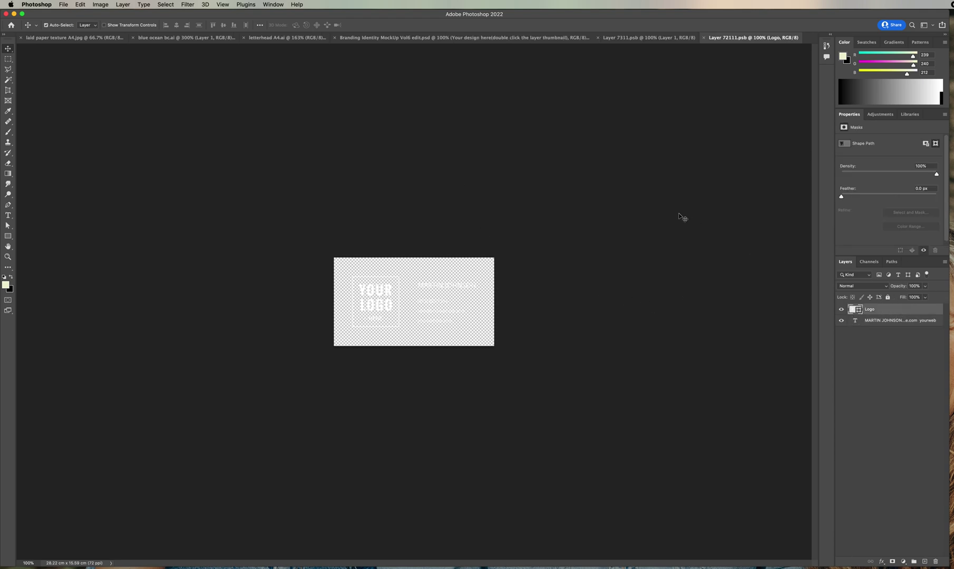
key(super+v)
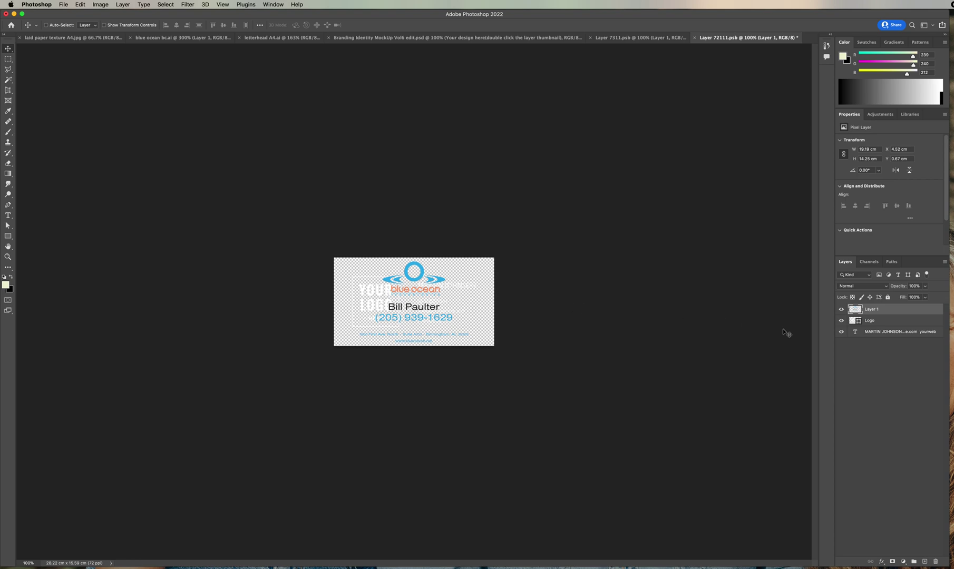
- Hide the Logo layer and the placeholder contact text layer beneath the pasted business card artwork
click(841, 320)
click(841, 332)
click(915, 323)
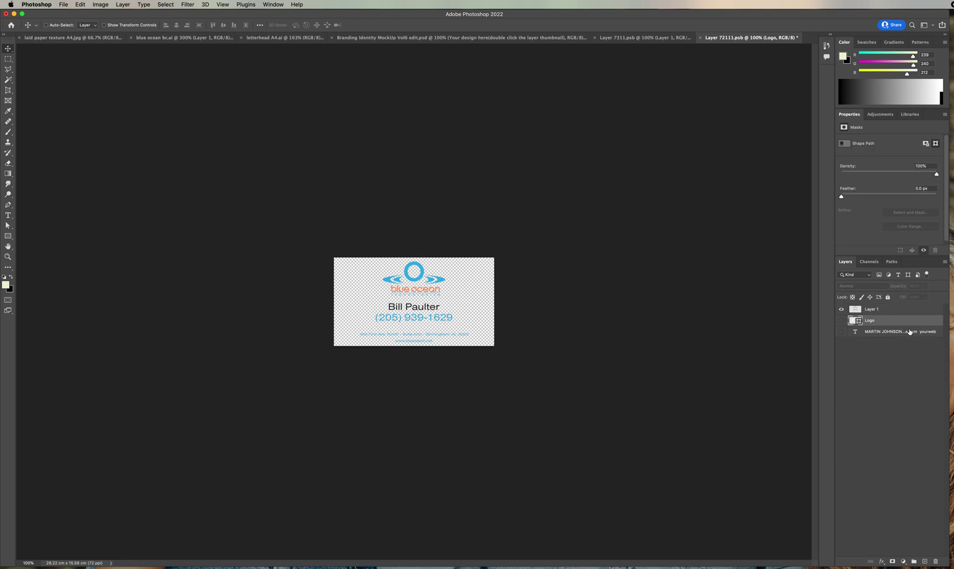
click(889, 309)
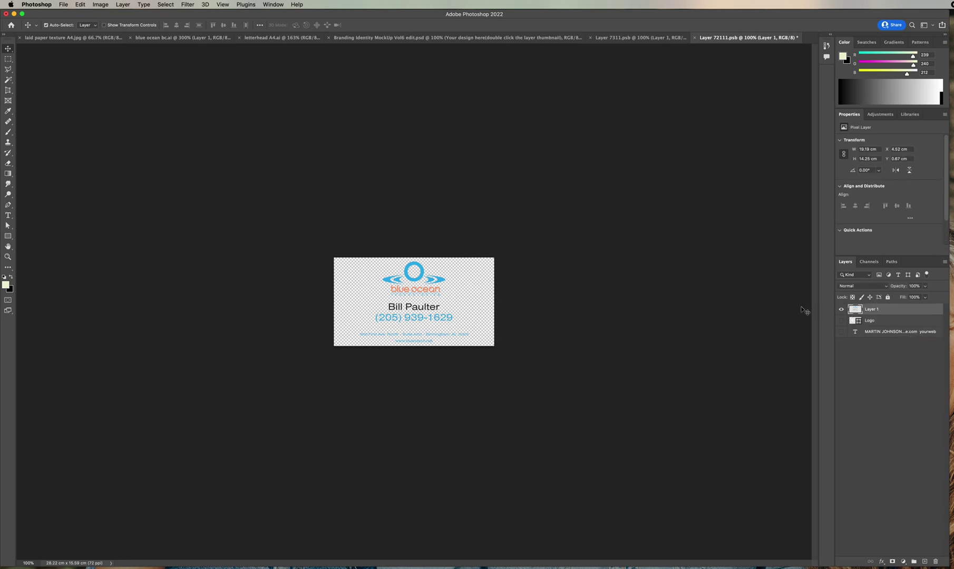
key(super+t)
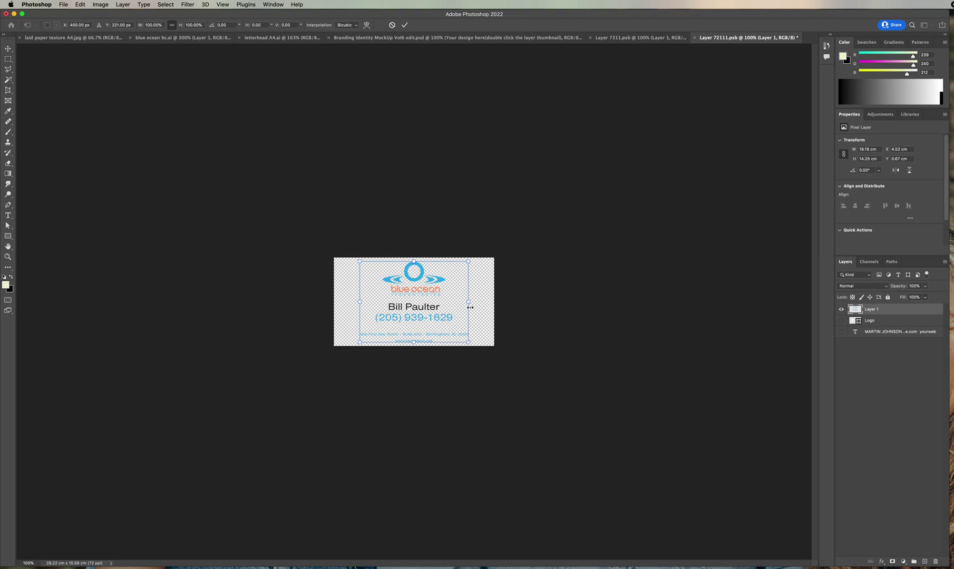
key(Return)
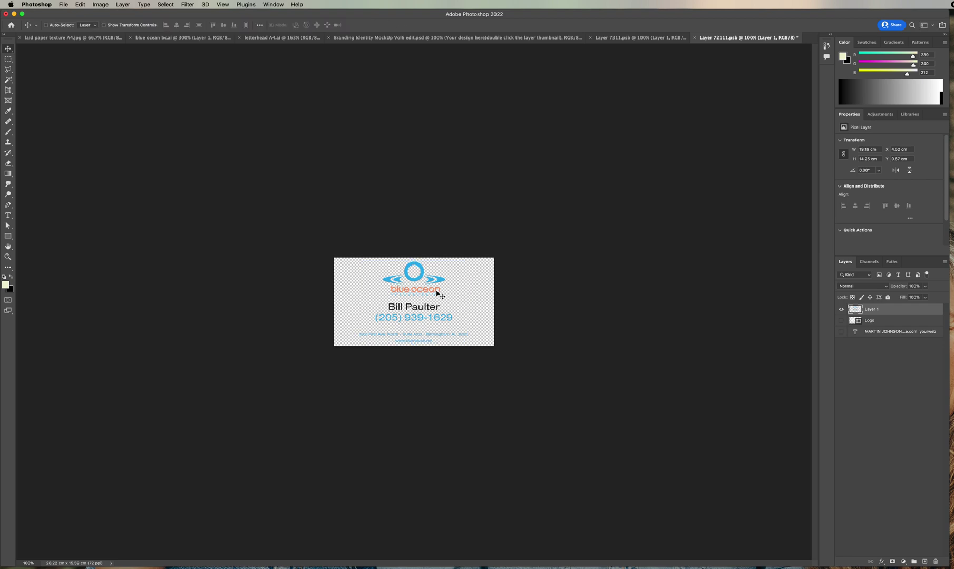
drag(422, 278, 427, 294)
key(super+z)
- Delete the Logo and placeholder contact text layers from Layer 72111.psb and save it to update the mockup's black business cards
click(895, 322)
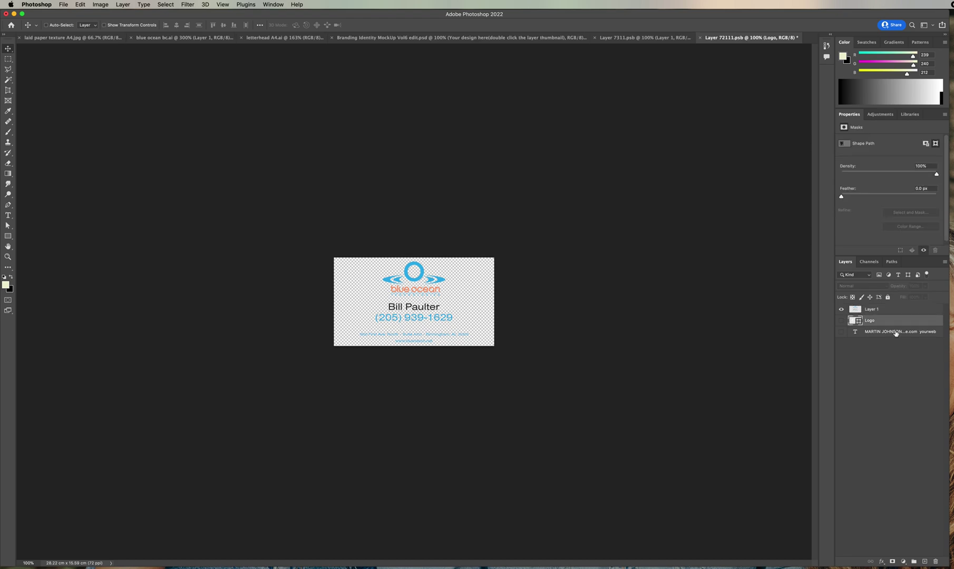
shift+click(897, 331)
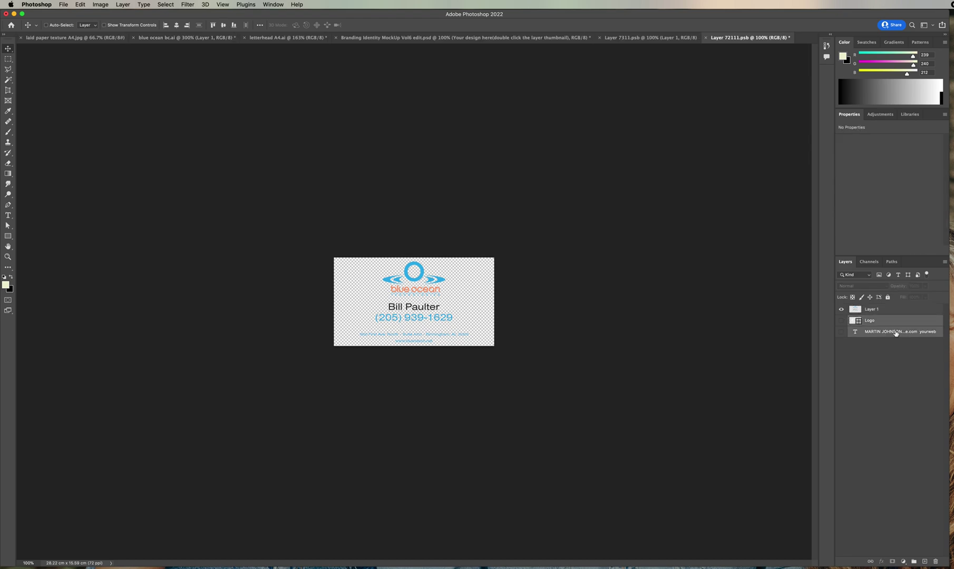
click(936, 563)
click(668, 212)
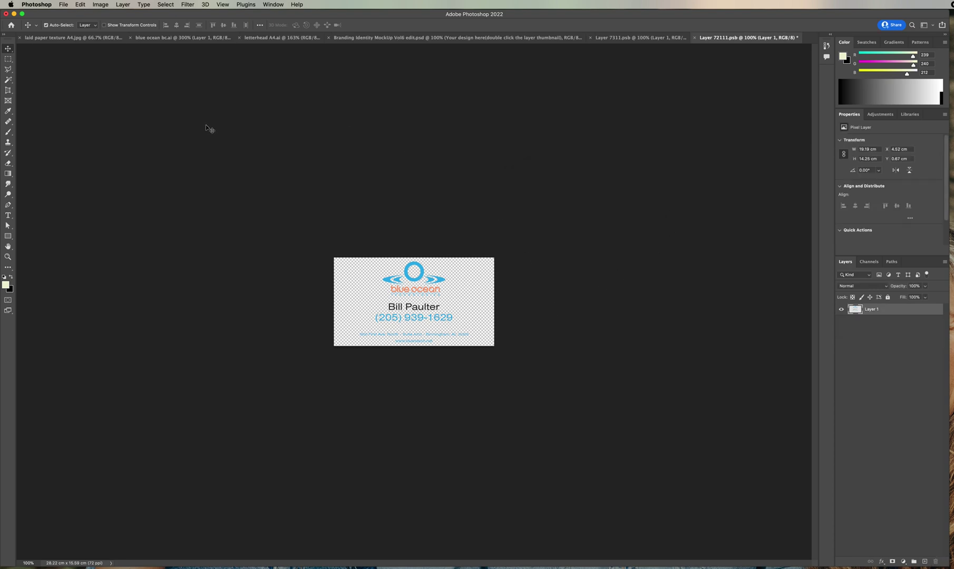
key(super+s)
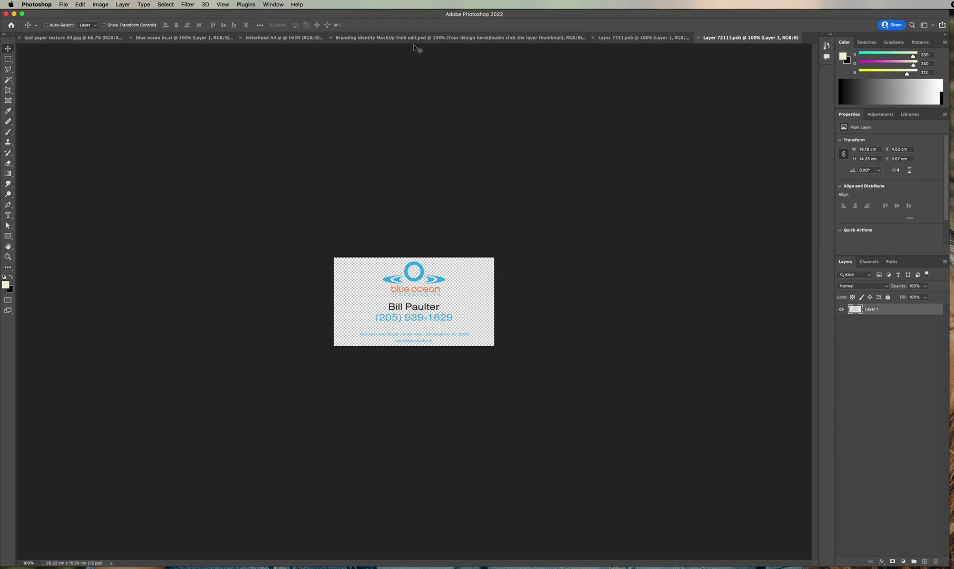
click(399, 38)
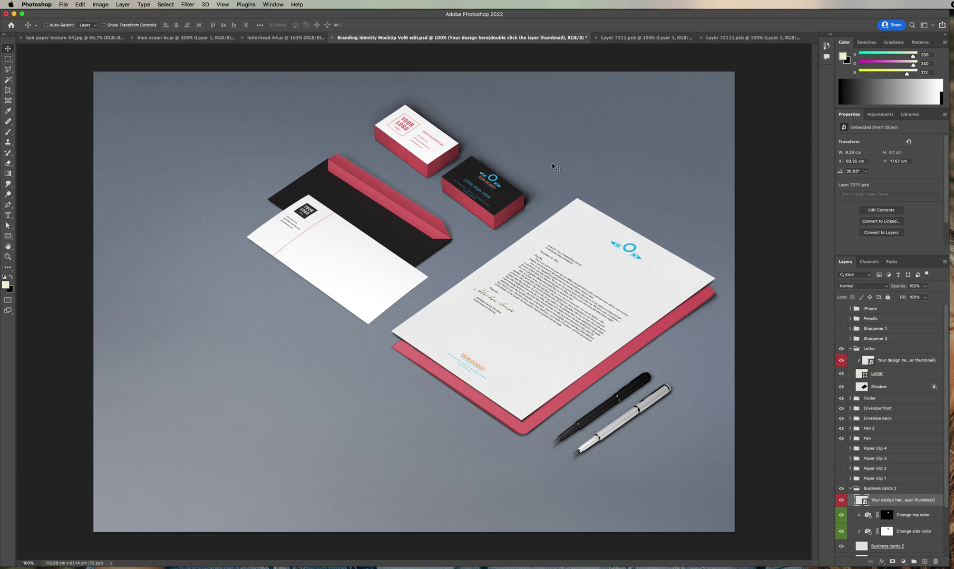
click(713, 38)
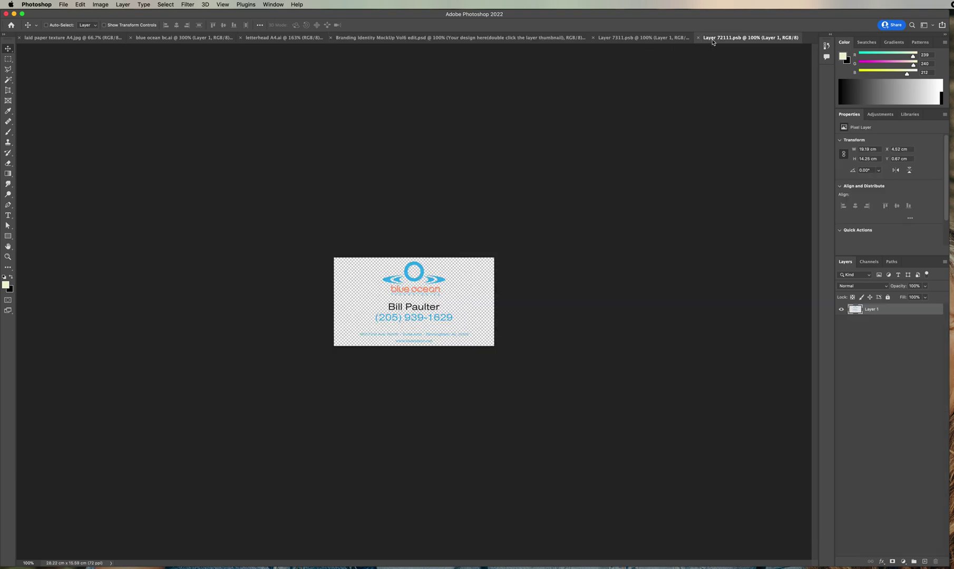
- In the branding mockup document, set the Change top color photo filter of Business cards 2 to white (CMYK 0, 0, 0, 0)
click(480, 39)
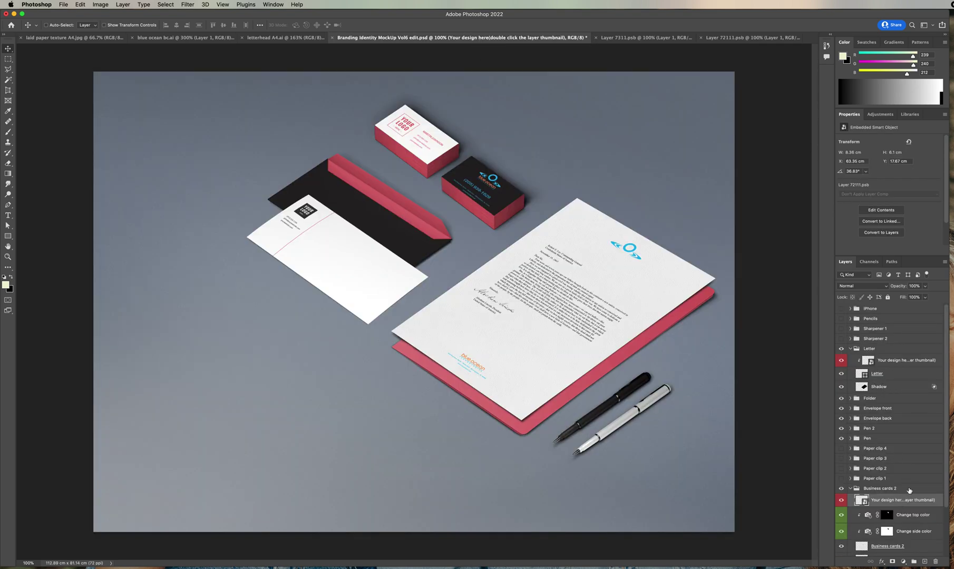
scroll(909, 491, down, 3)
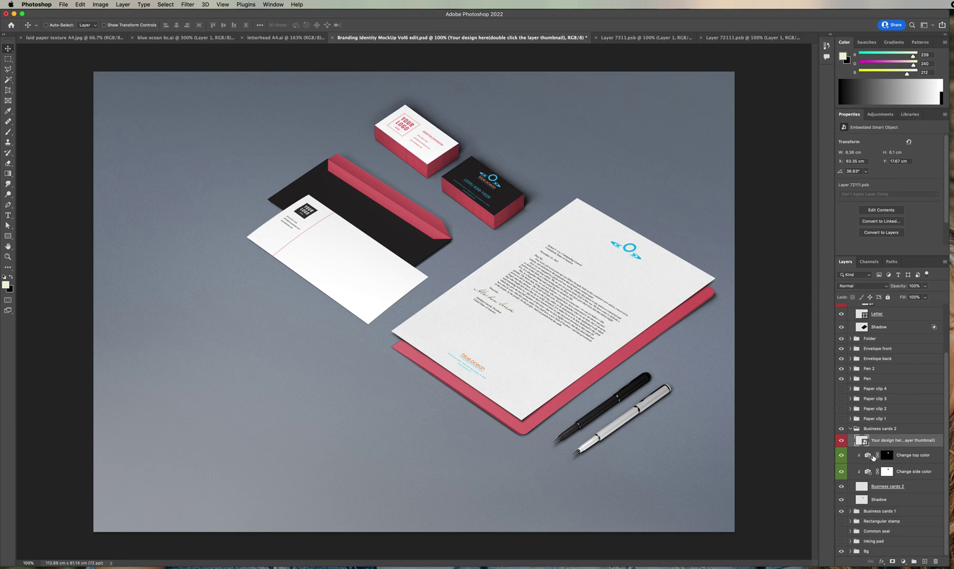
click(868, 457)
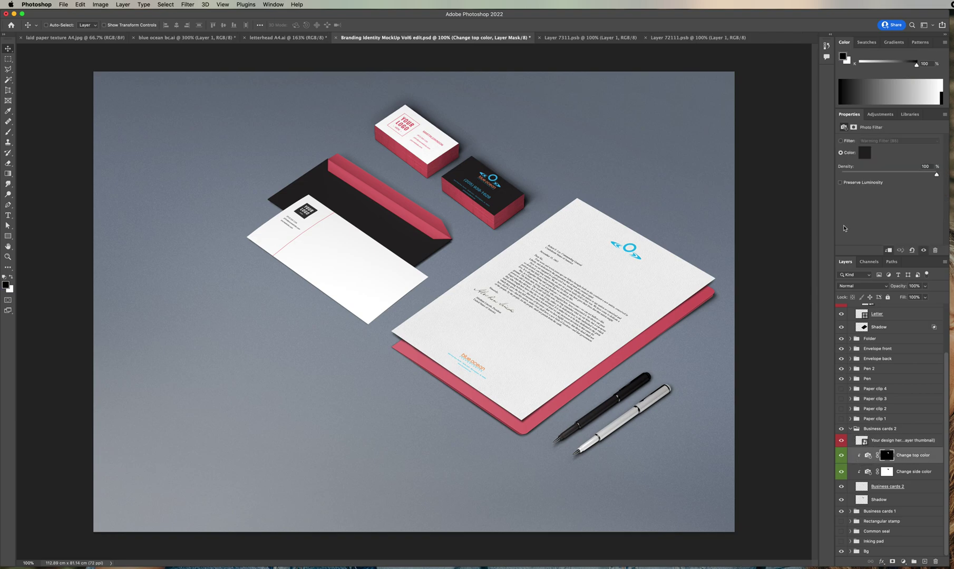
click(868, 155)
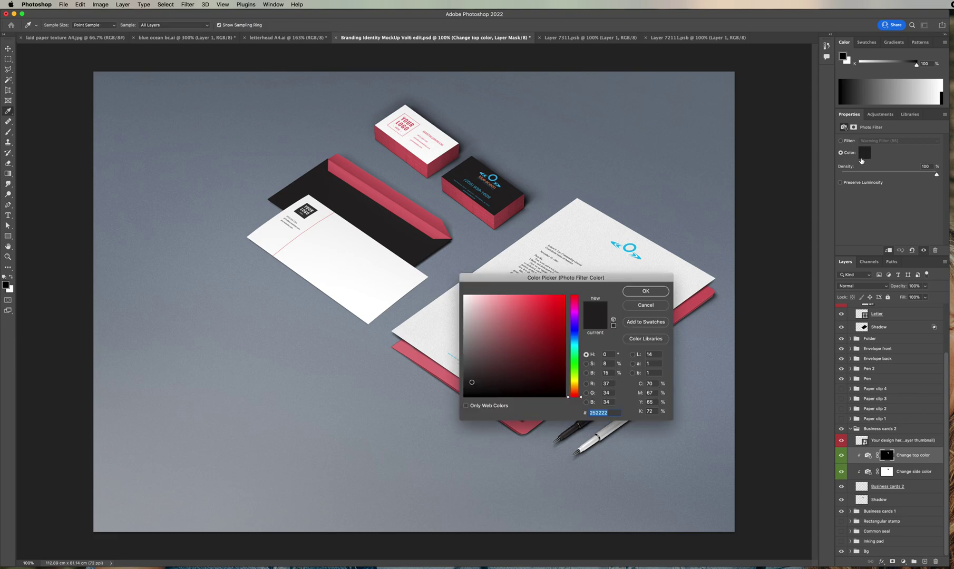
click(651, 385)
text(0)
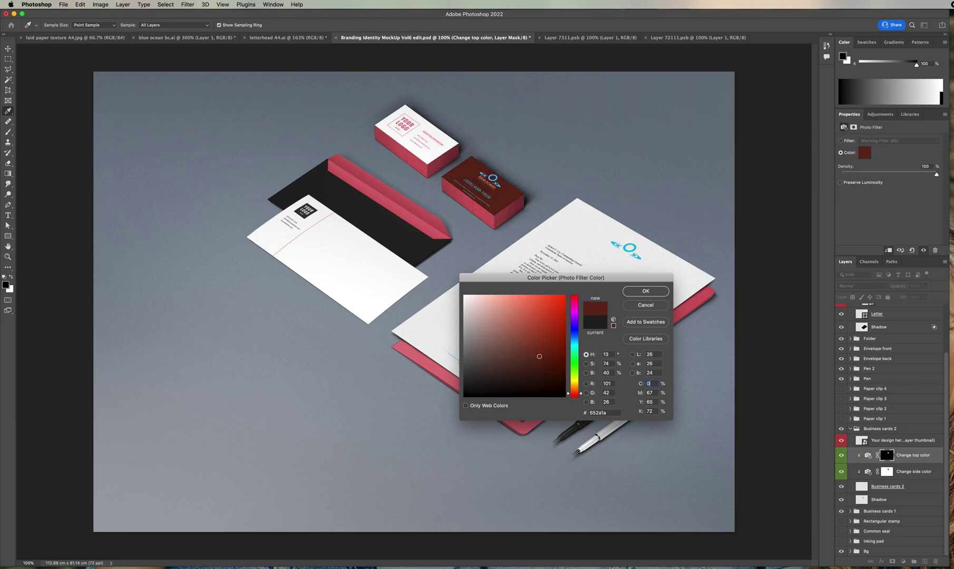
key(Tab)
text(0)
key(Tab)
text(0)
key(Tab)
text(0)
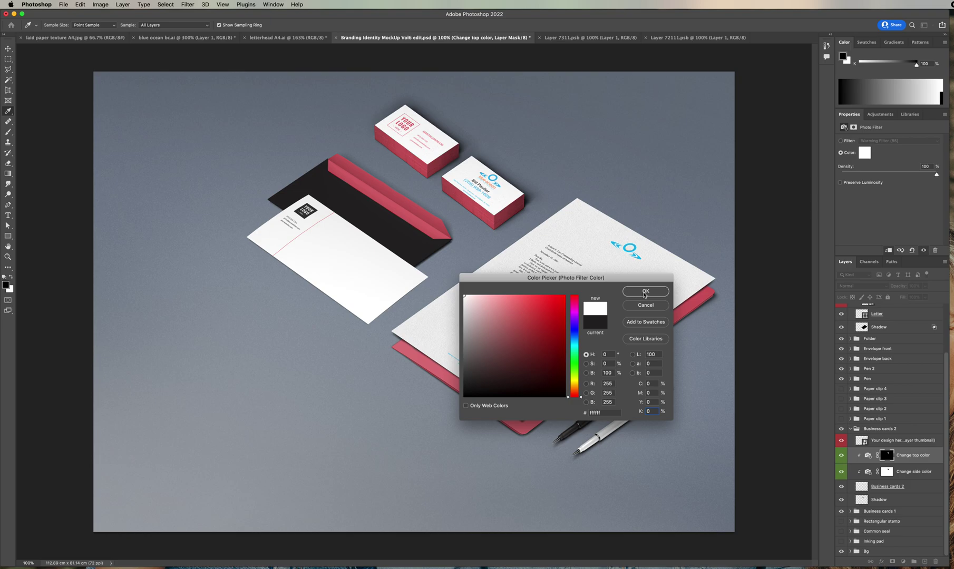
key(Return)
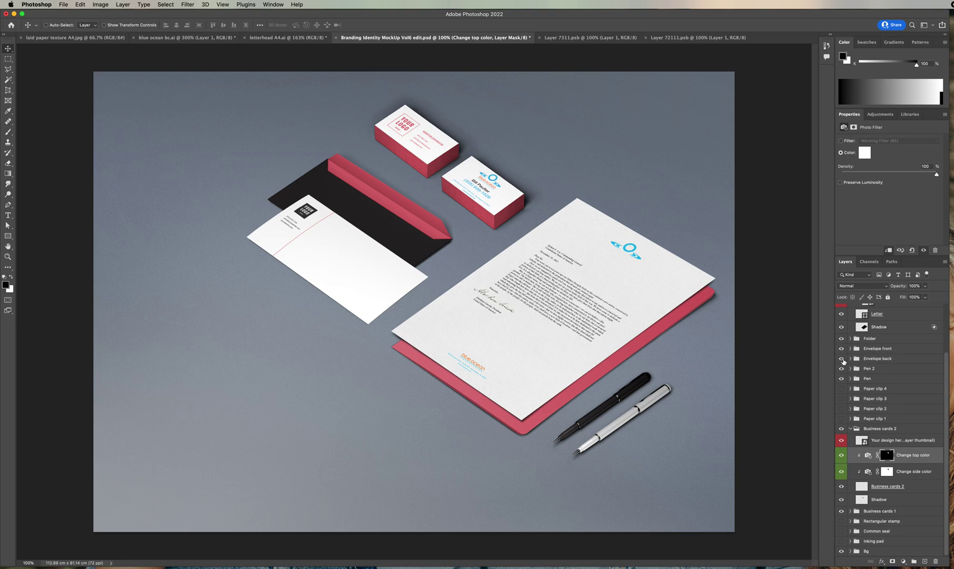
- Toggle the Envelope back group's visibility off and on to identify it, and expand the group to view its color layers
click(842, 360)
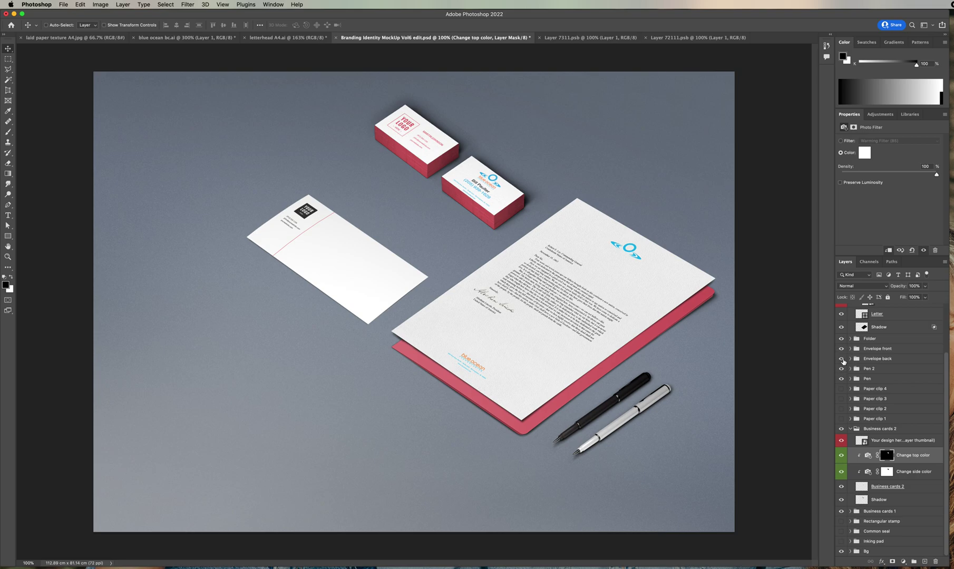
click(842, 361)
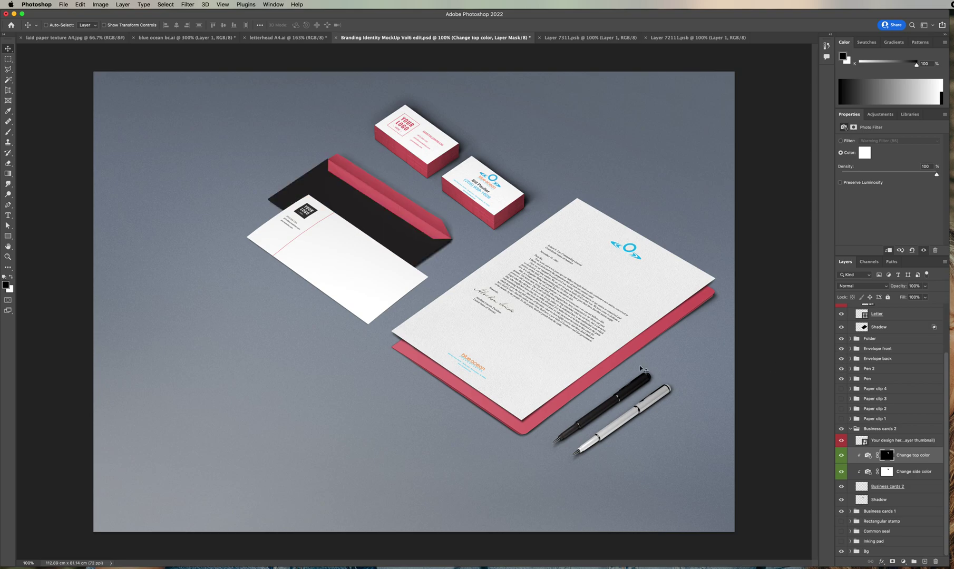
click(850, 359)
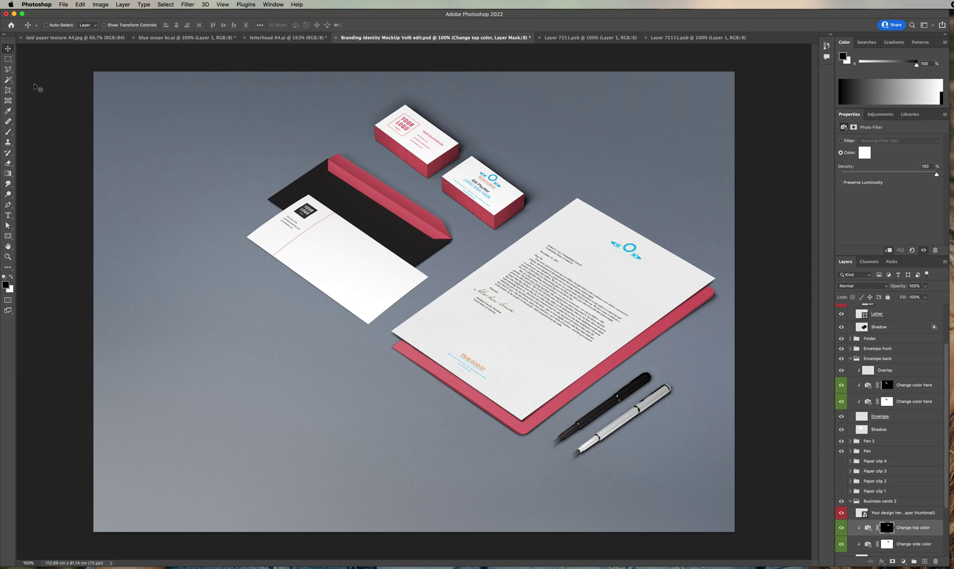
- Crop the mockup with the Crop Tool, trimming a wide strip of background from its left side and narrow strips from its top and bottom
click(8, 92)
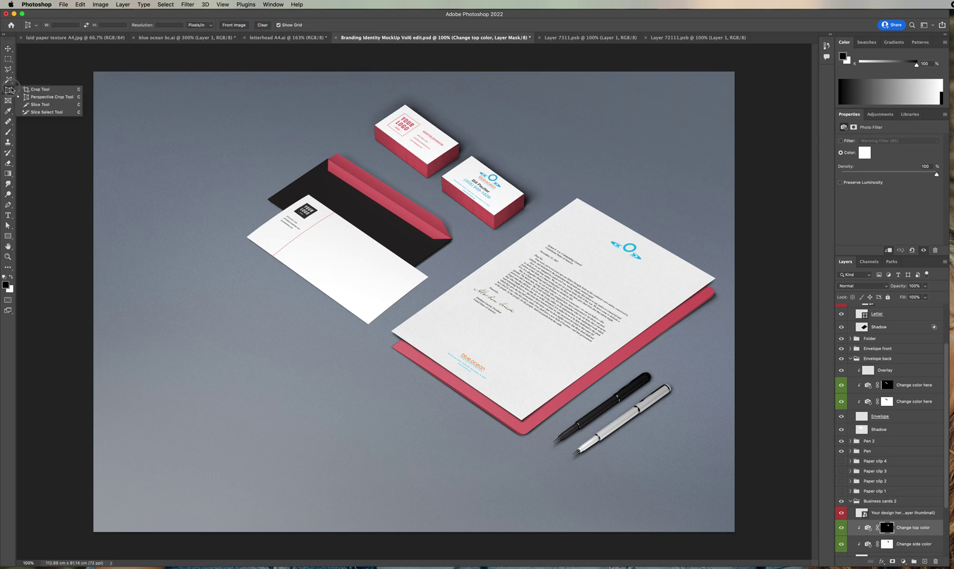
click(32, 89)
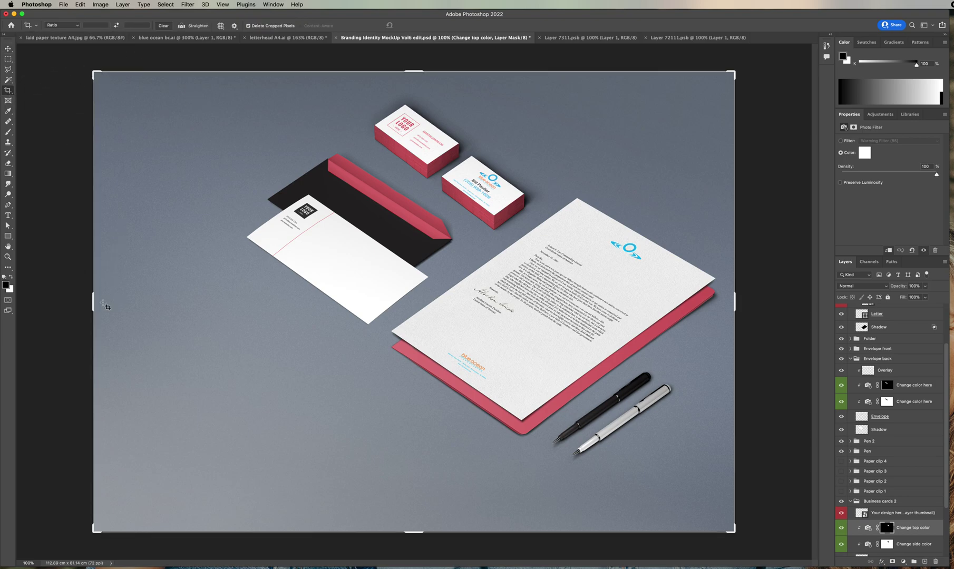
drag(93, 304, 155, 305)
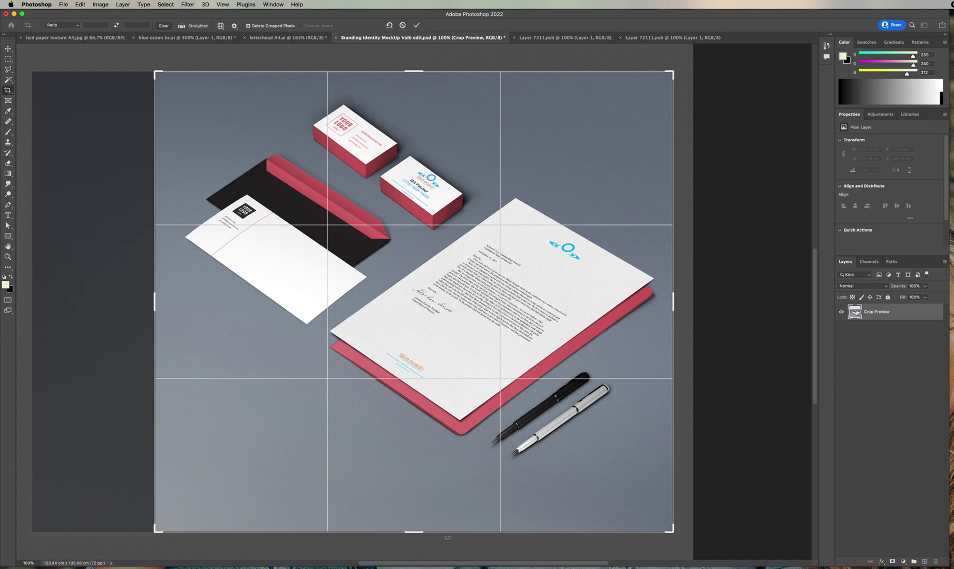
drag(411, 534, 412, 507)
drag(416, 95, 416, 104)
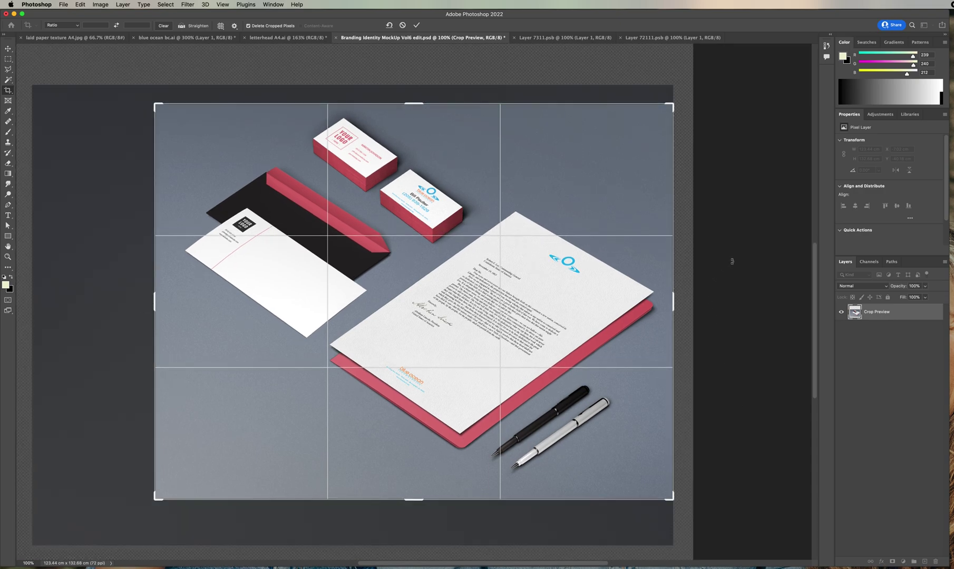
key(Return)
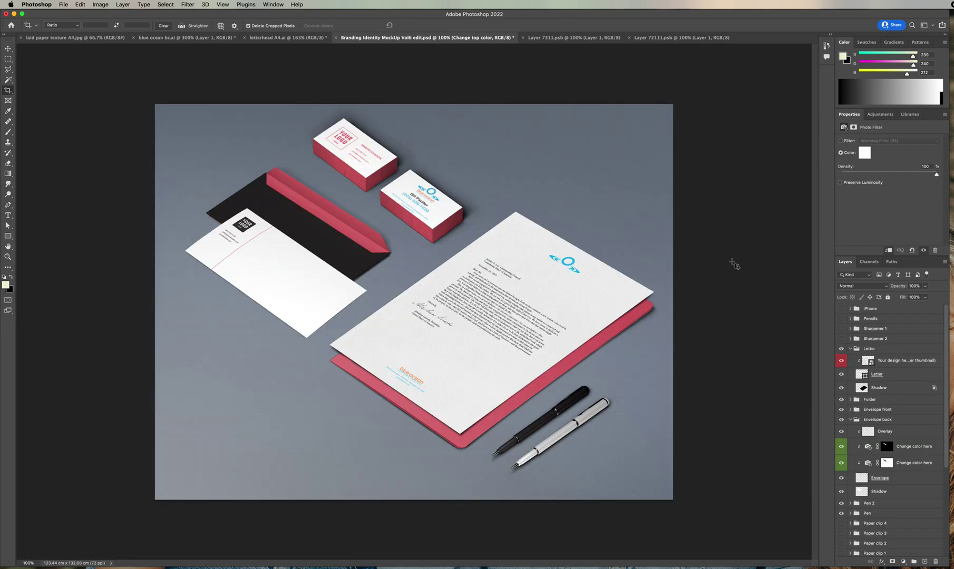